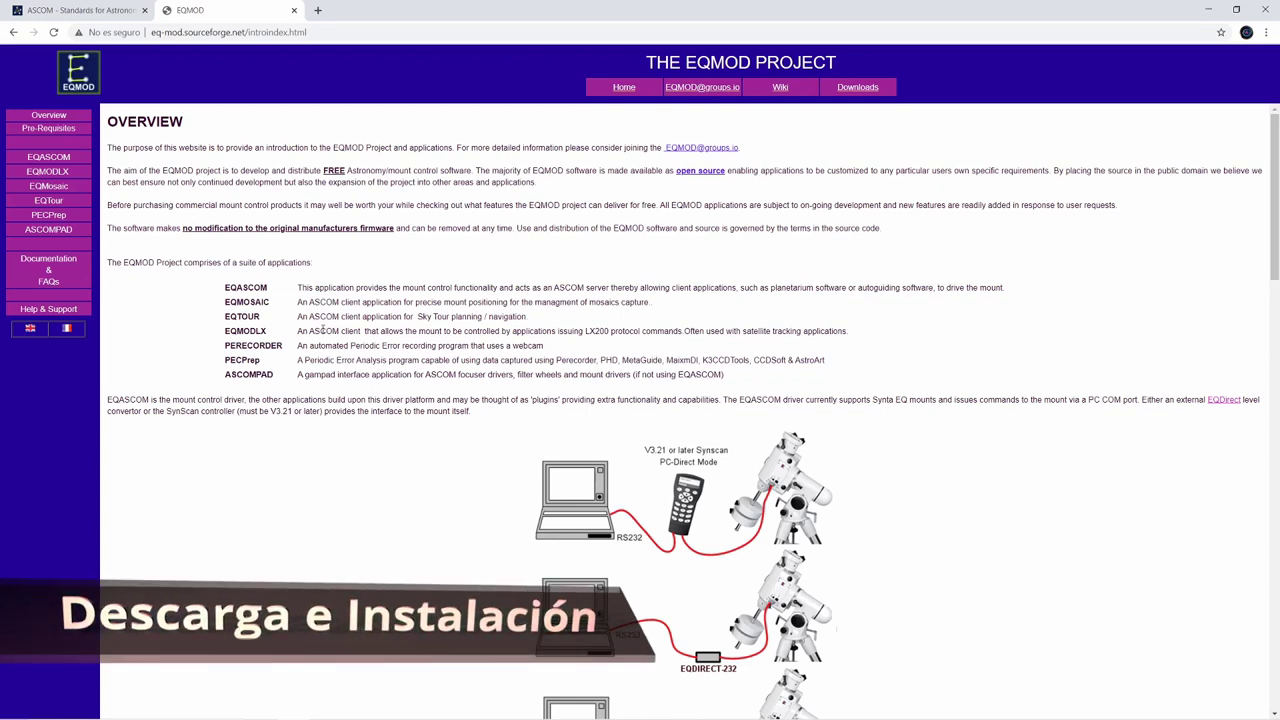
Go through the EQMOD project's prerequisites and EQASCOM pages to its Sourceforge downloads and open the EQASCOM folder
click(50, 128)
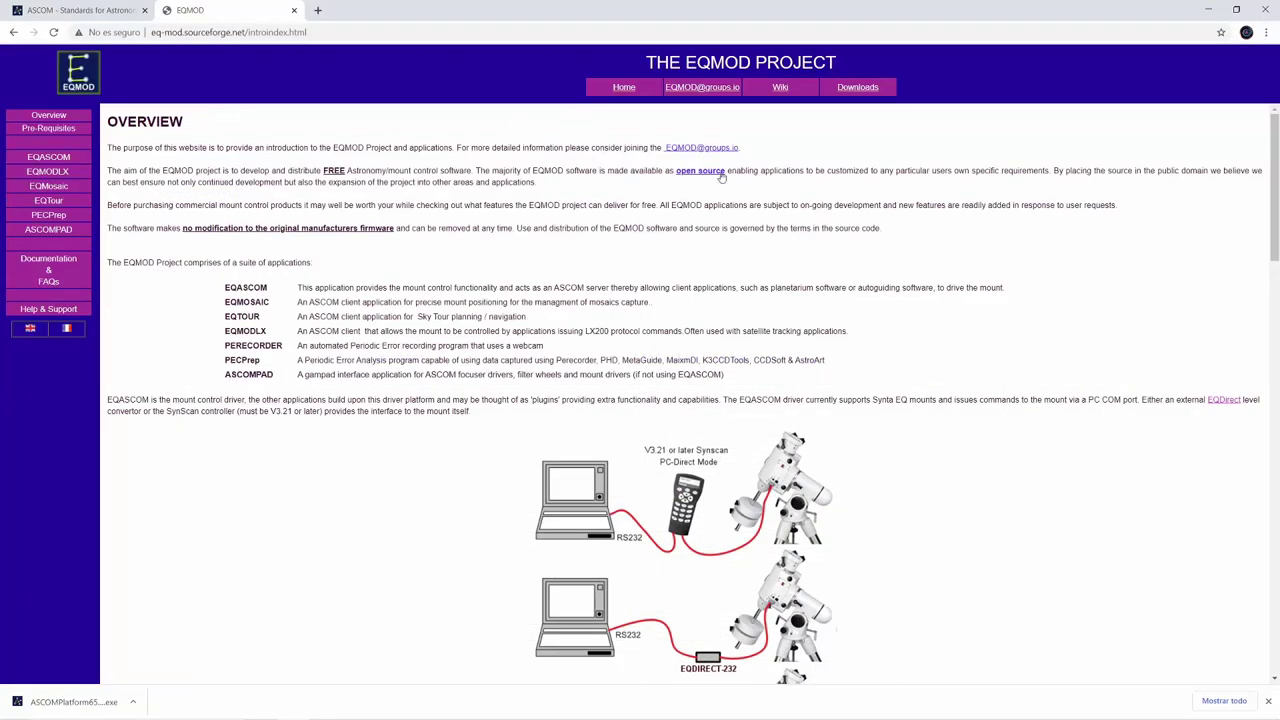
click(85, 152)
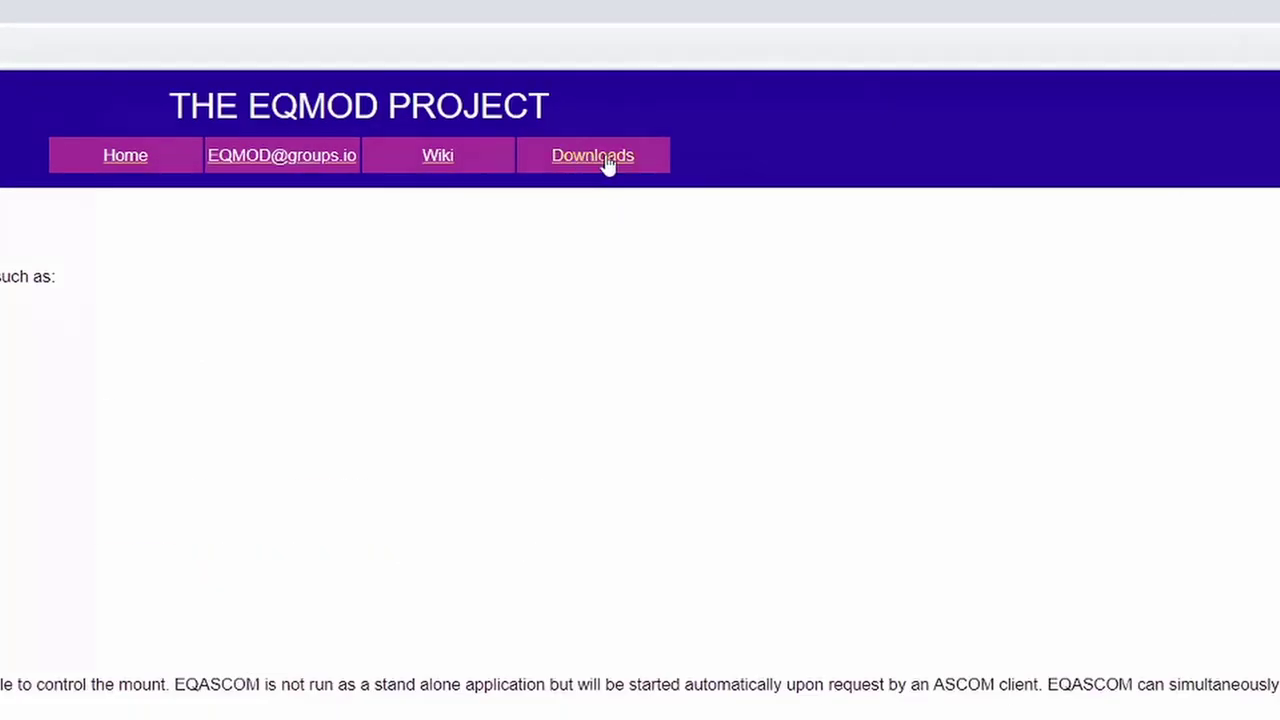
click(600, 158)
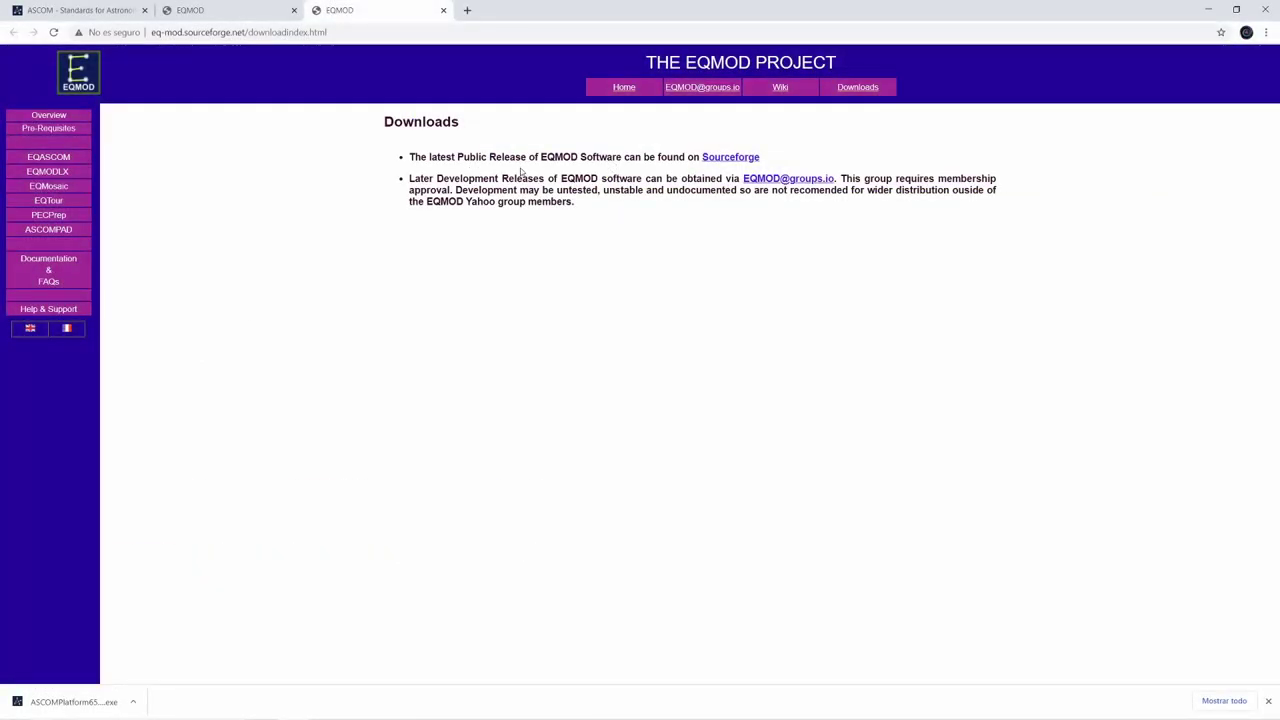
click(720, 161)
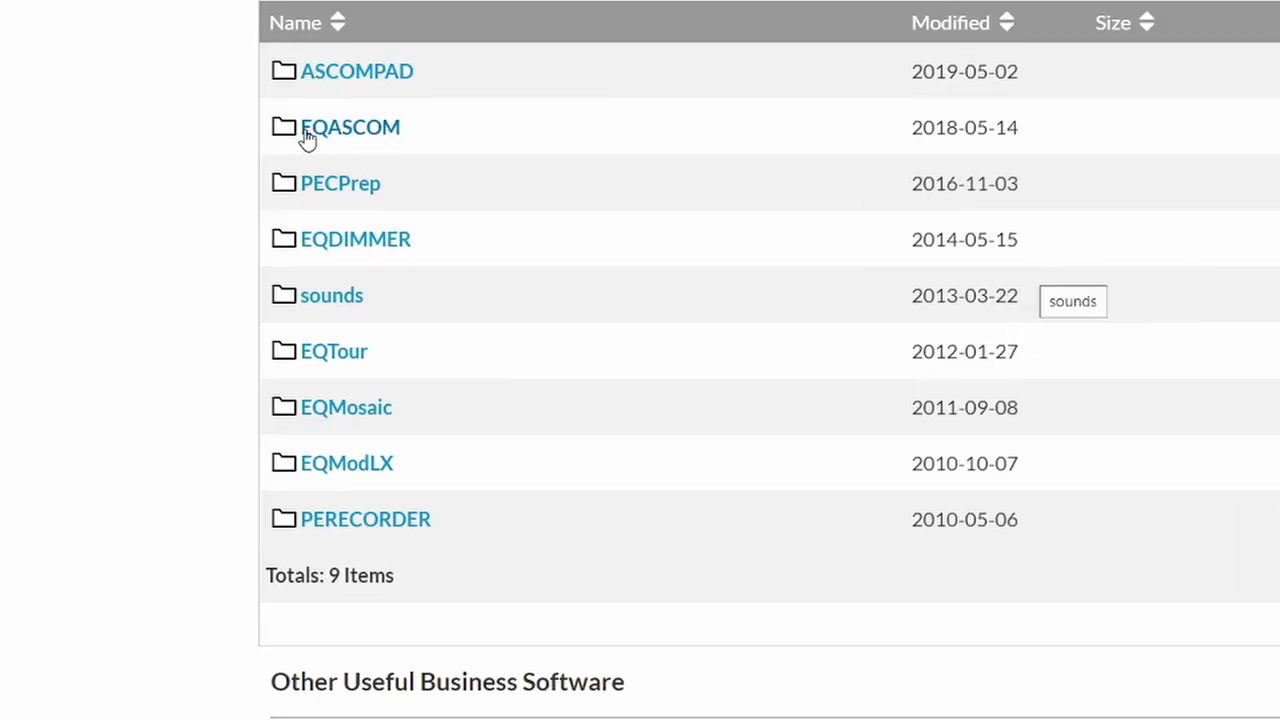
click(388, 137)
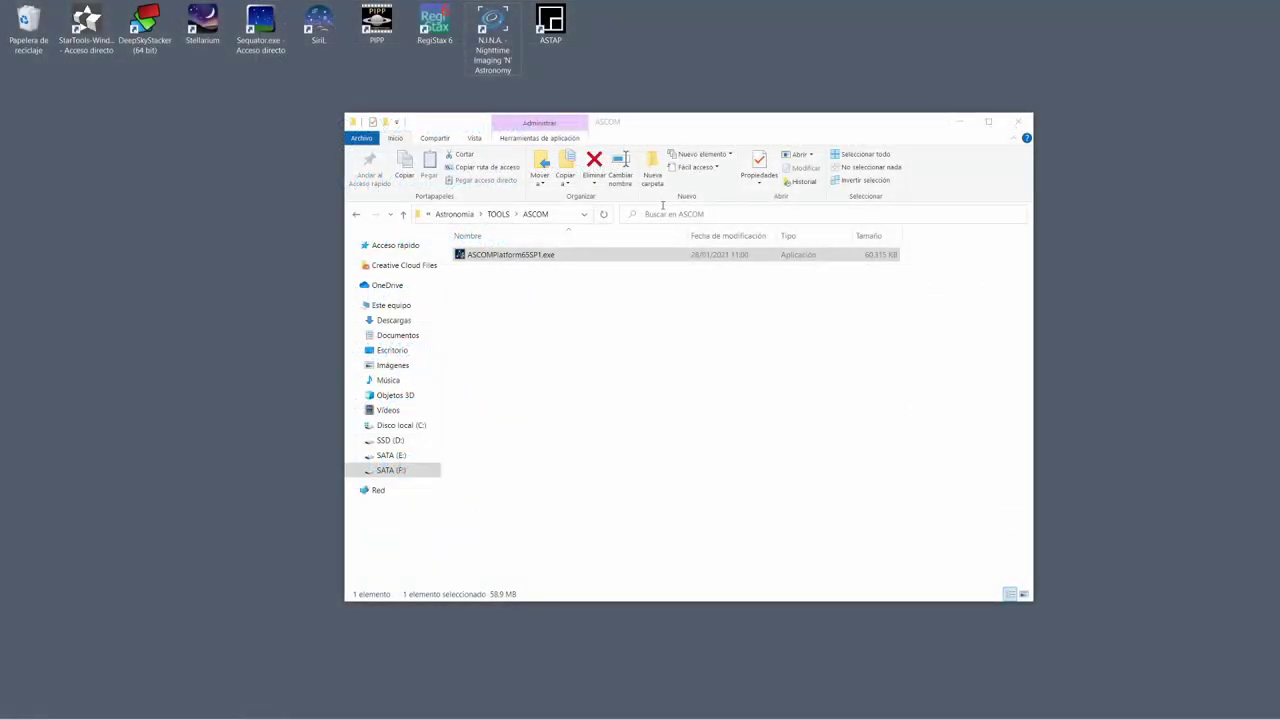
Install ASCOM Platform 6.5 SP1 from ASCOMPlatform65SP1.exe in File Explorer, with the Diagnostics desktop shortcut set to install on the local hard drive
click(510, 256)
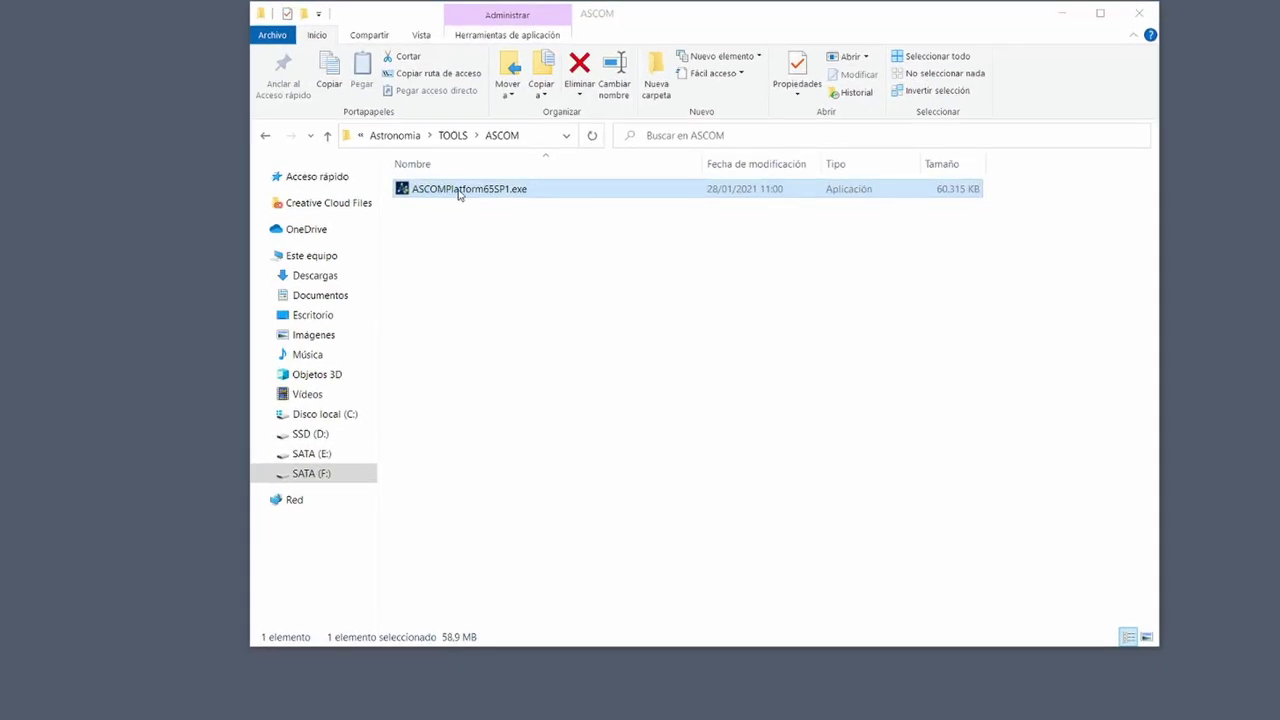
double_click(459, 190)
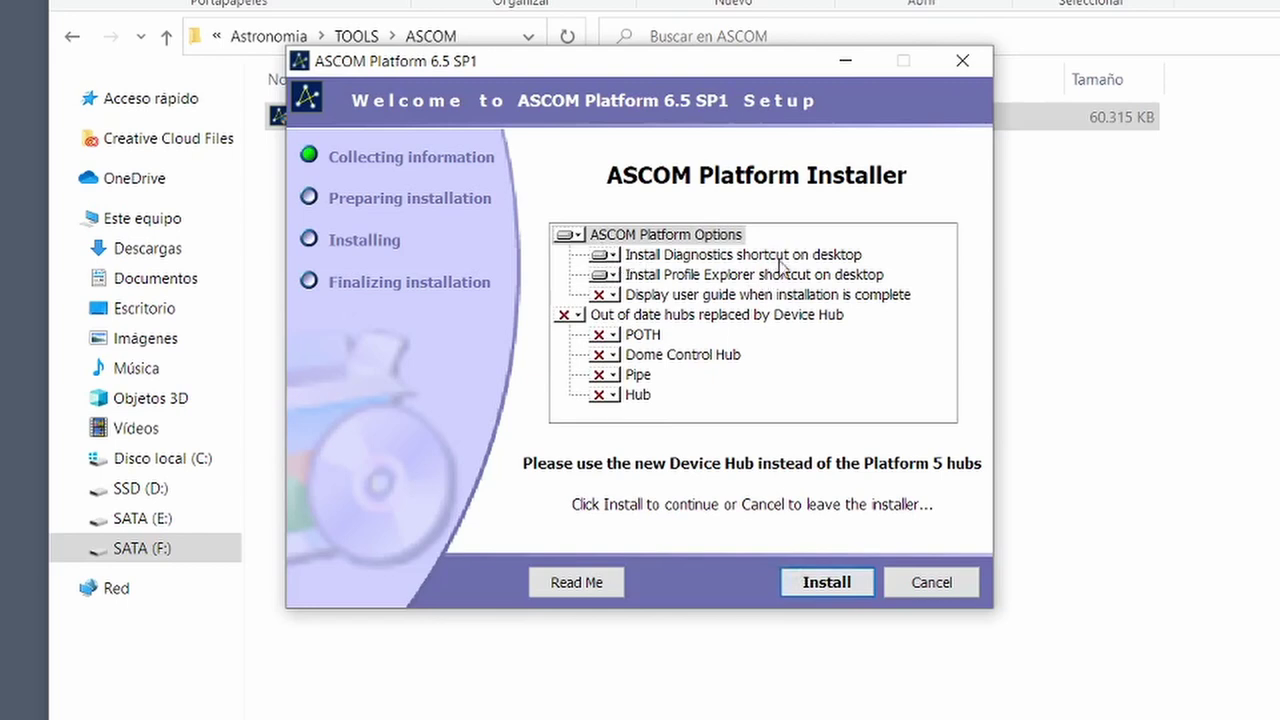
click(611, 257)
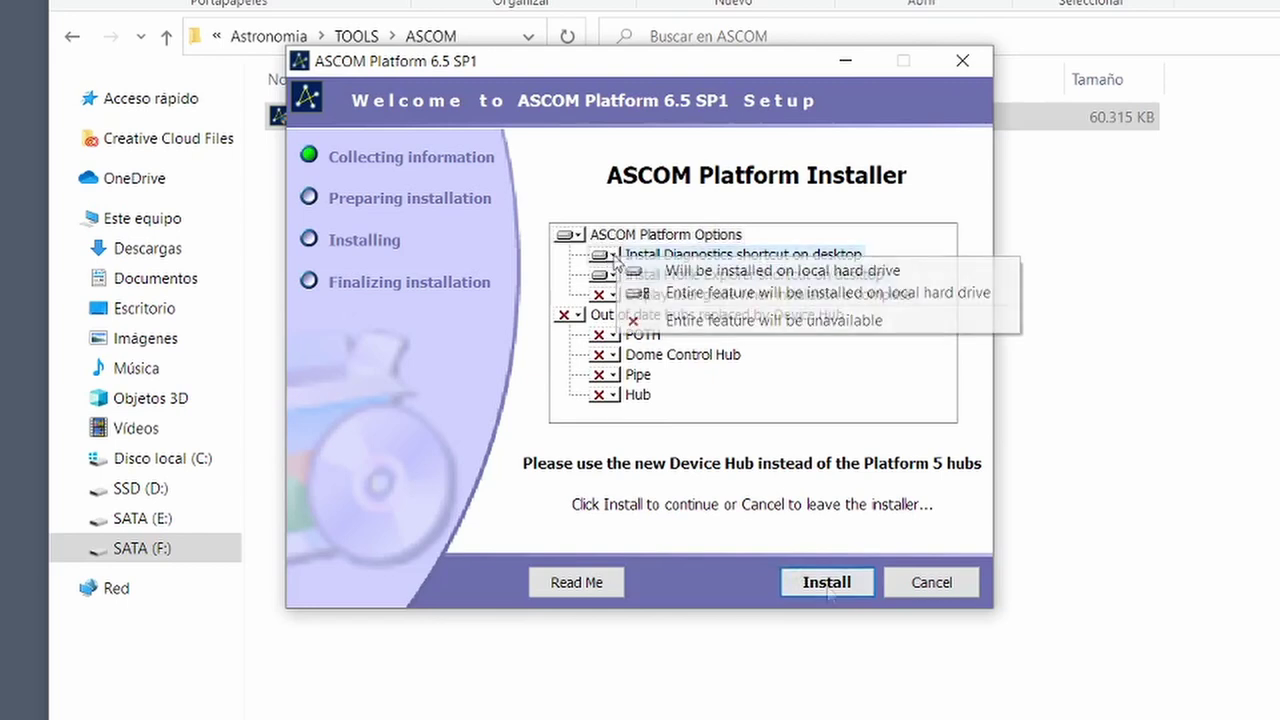
click(700, 273)
click(826, 582)
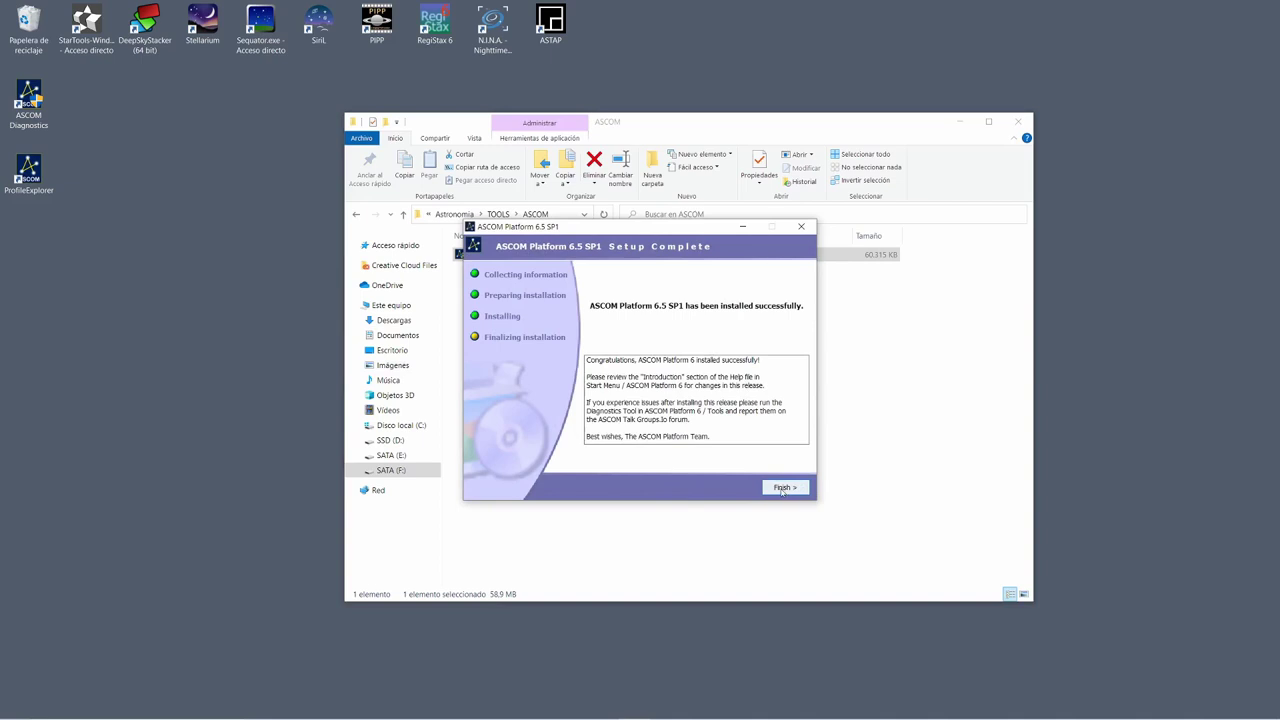
click(782, 488)
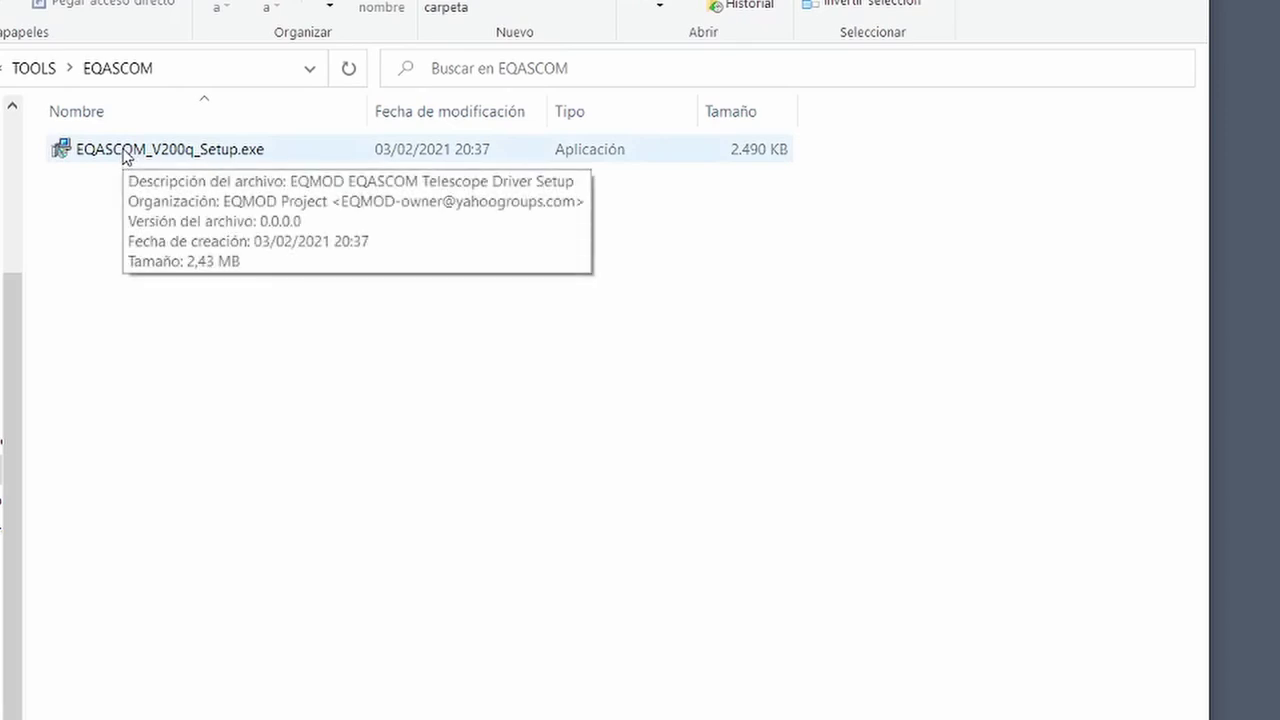
Install the EQMOD EQASCOM Telescope Driver from EQASCOM_V200q_Setup.exe with only the sample scripts as an additional task
double_click(125, 155)
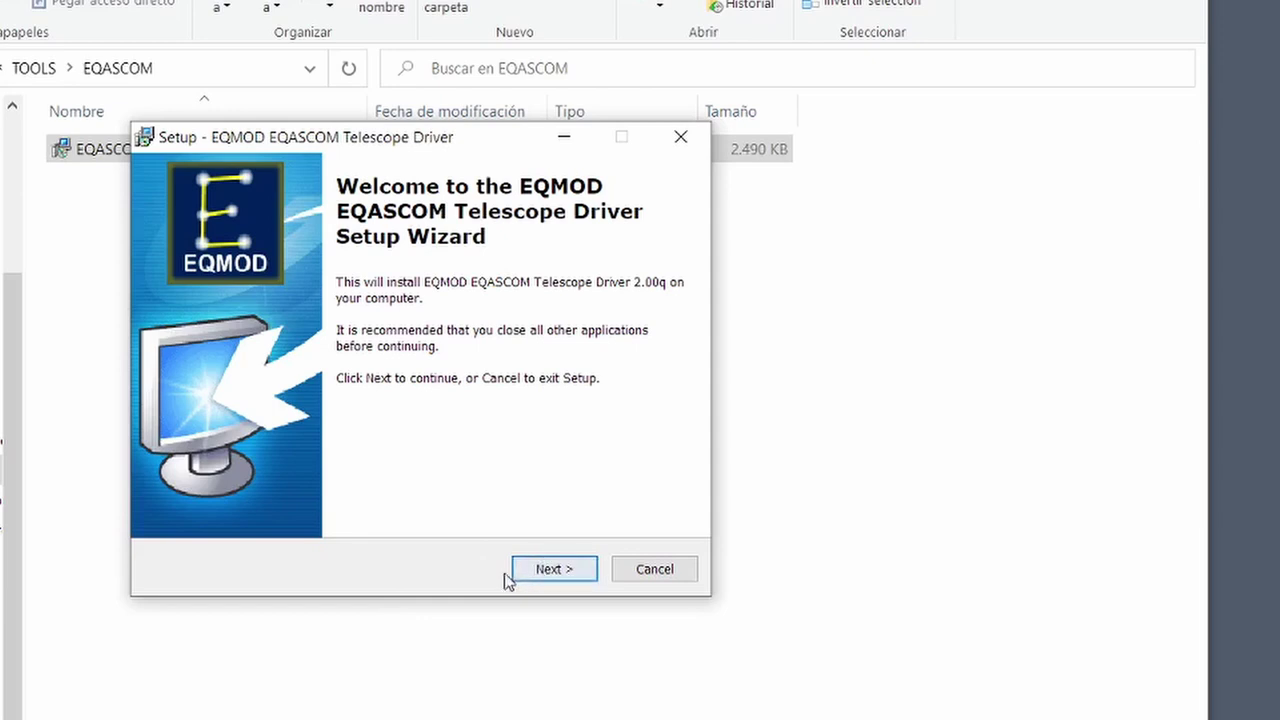
click(555, 570)
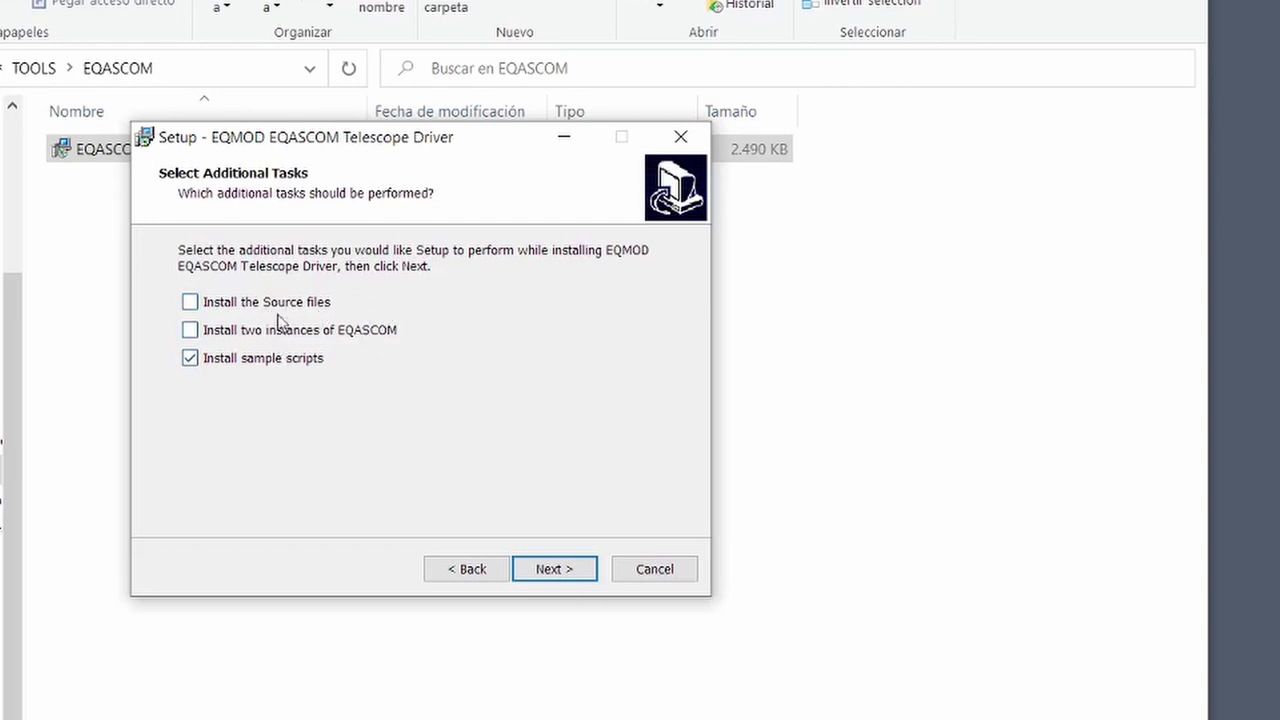
click(557, 573)
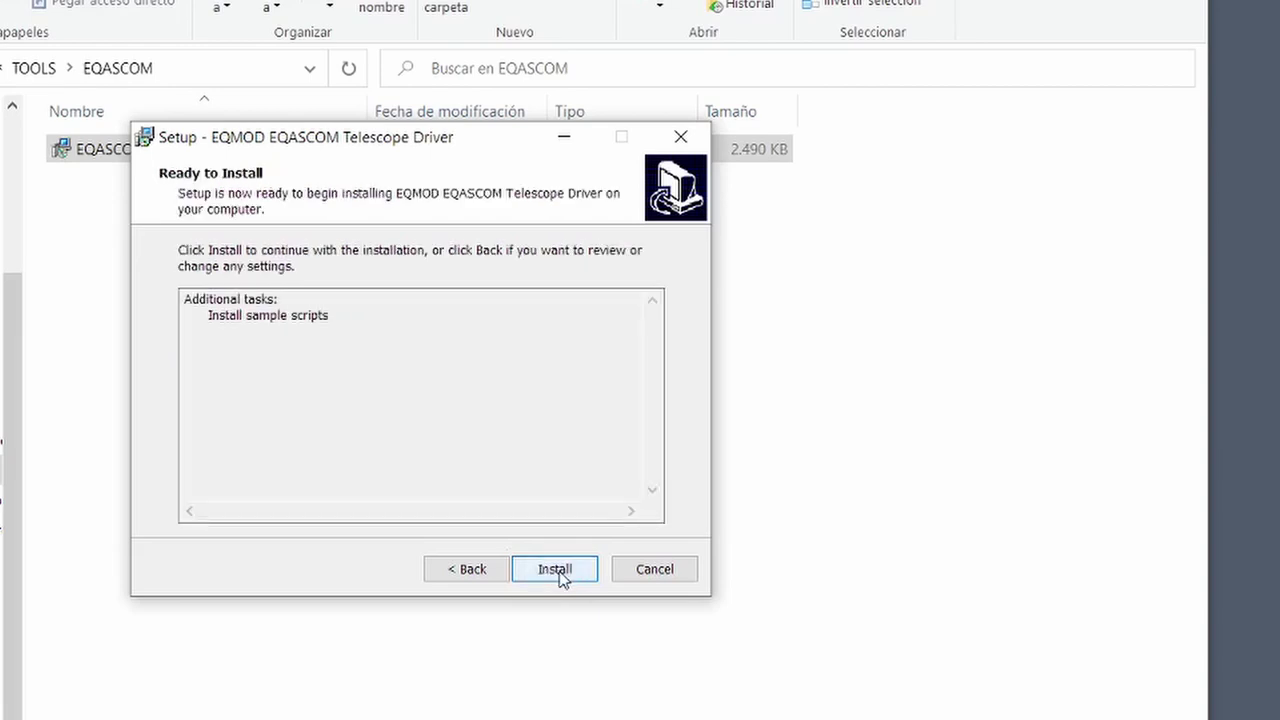
click(558, 572)
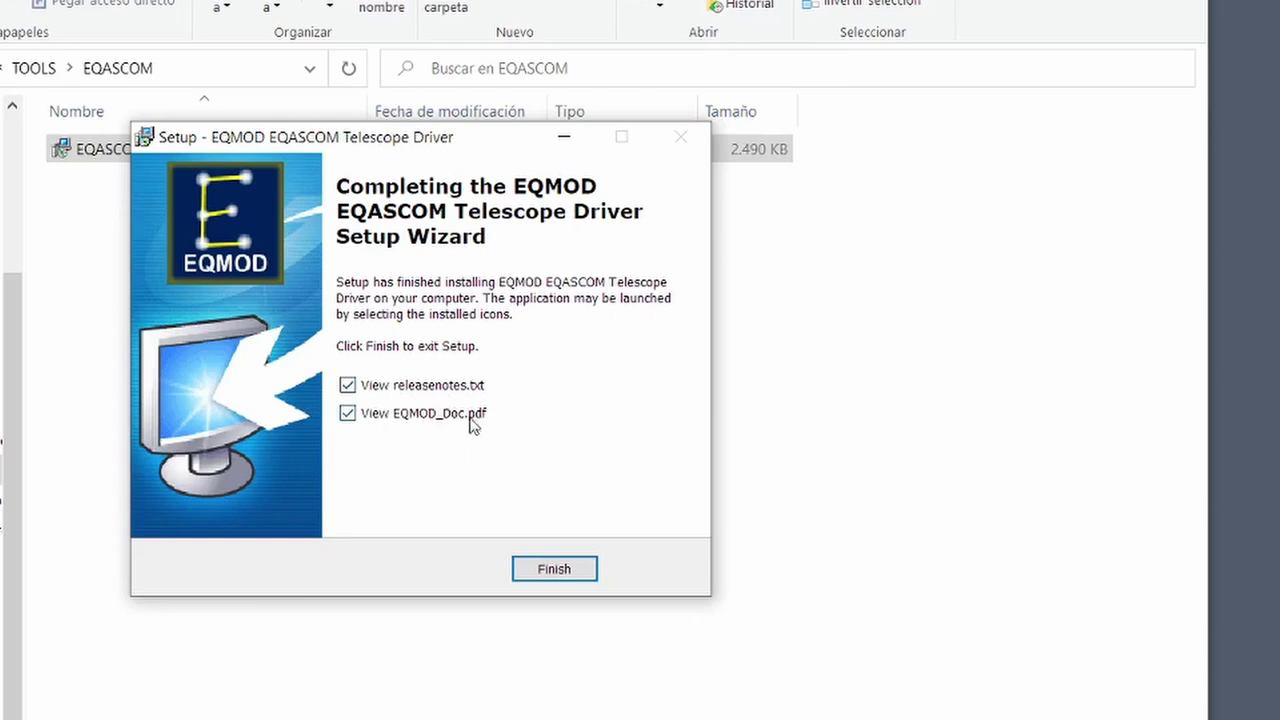
key(Return)
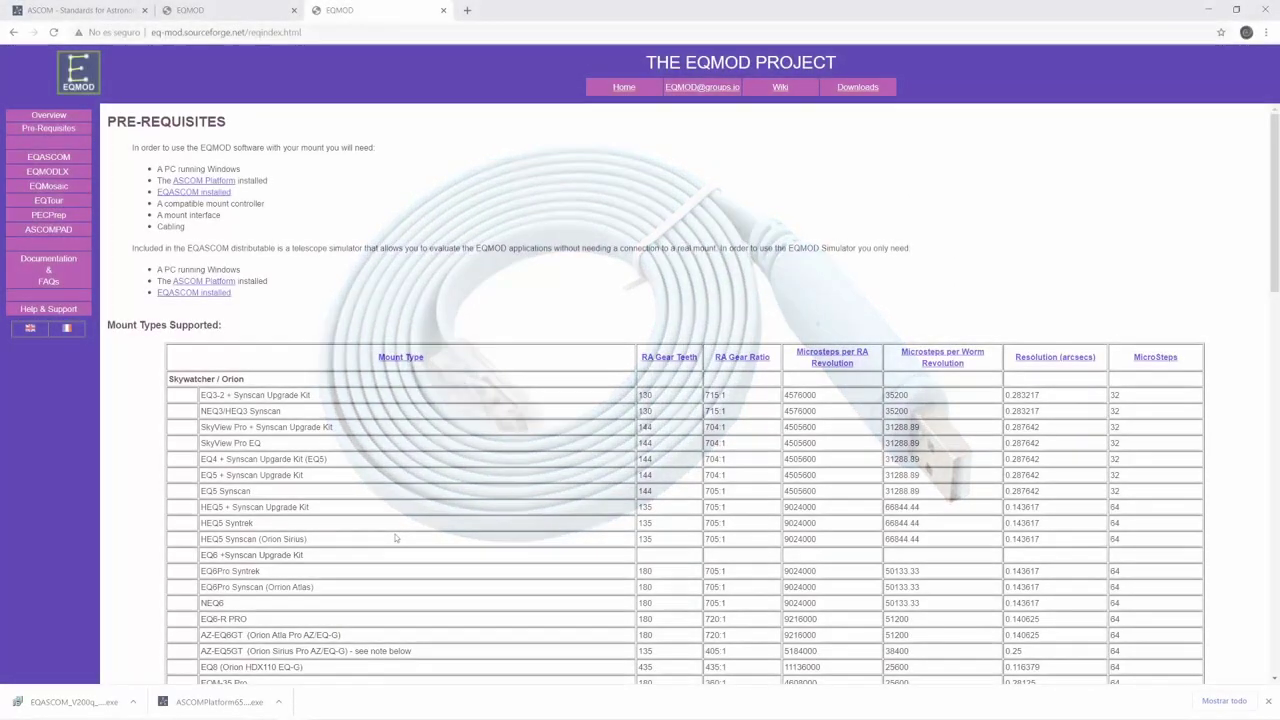
Examine the supported mount types and the mount interface options on the EQMOD prerequisites page in the browser
scroll(395, 537, down, 3)
scroll(395, 537, down, 3)
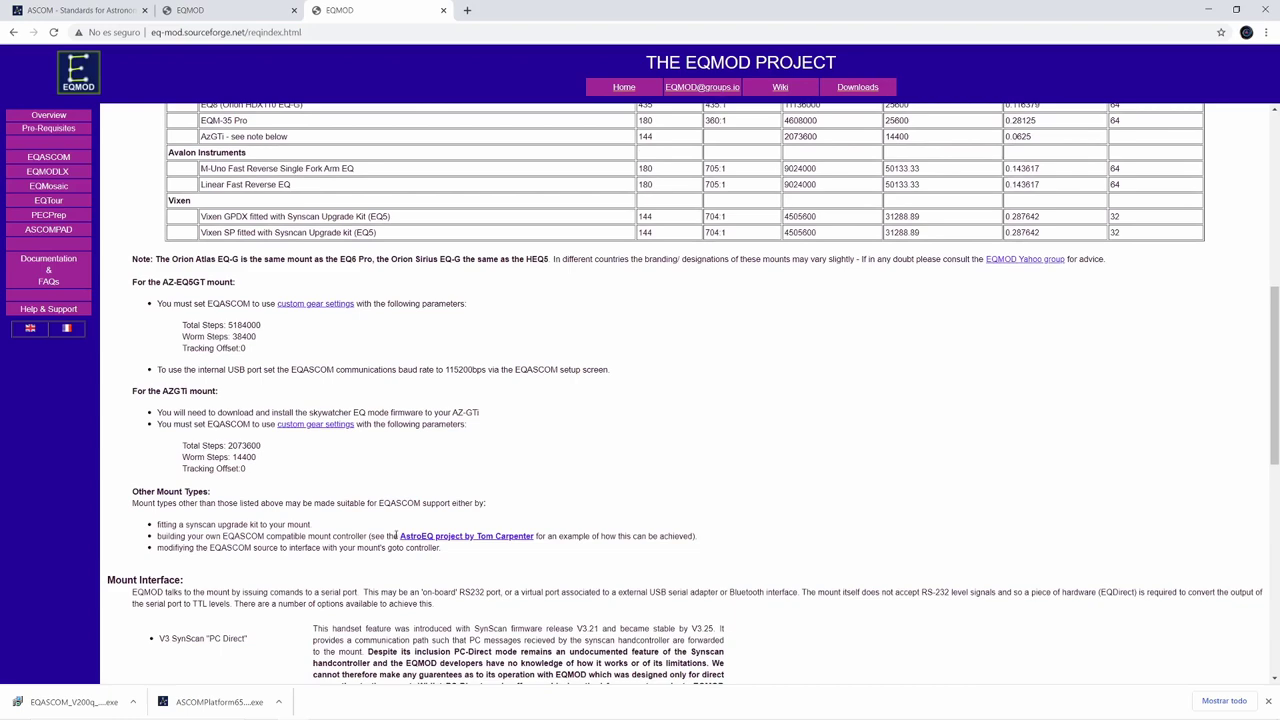
scroll(397, 533, down, 2)
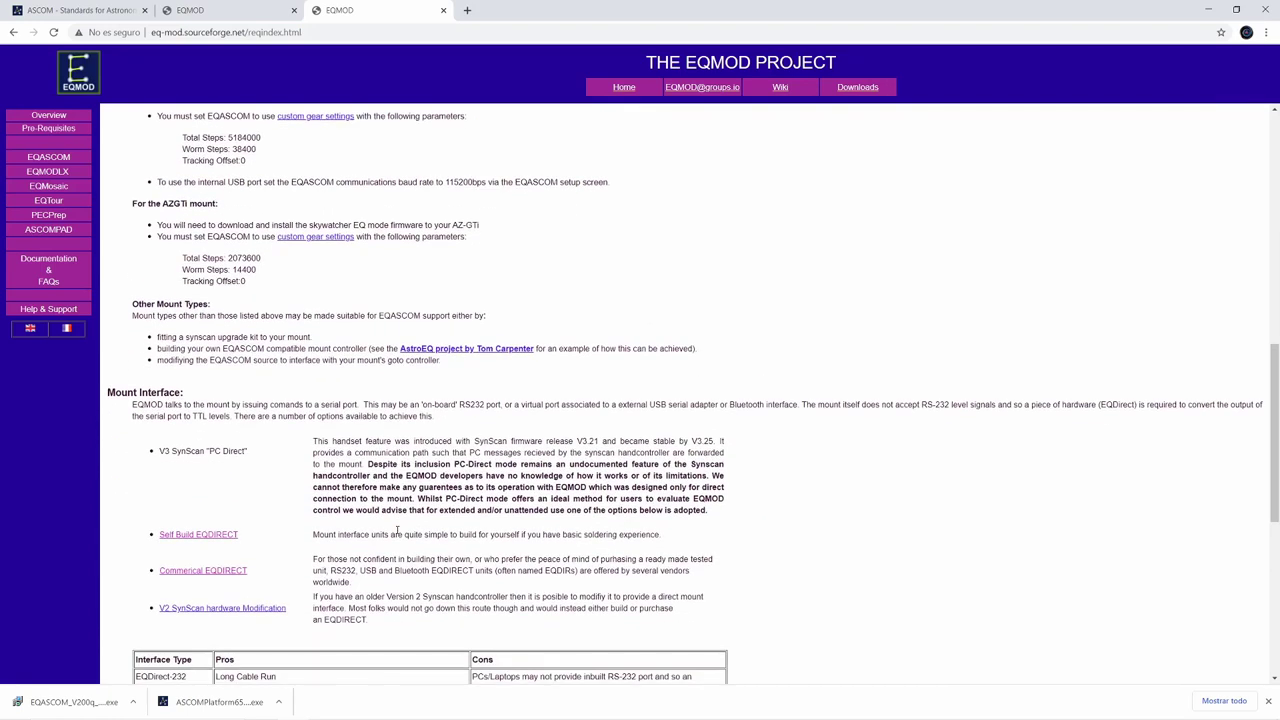
scroll(397, 530, down, 1)
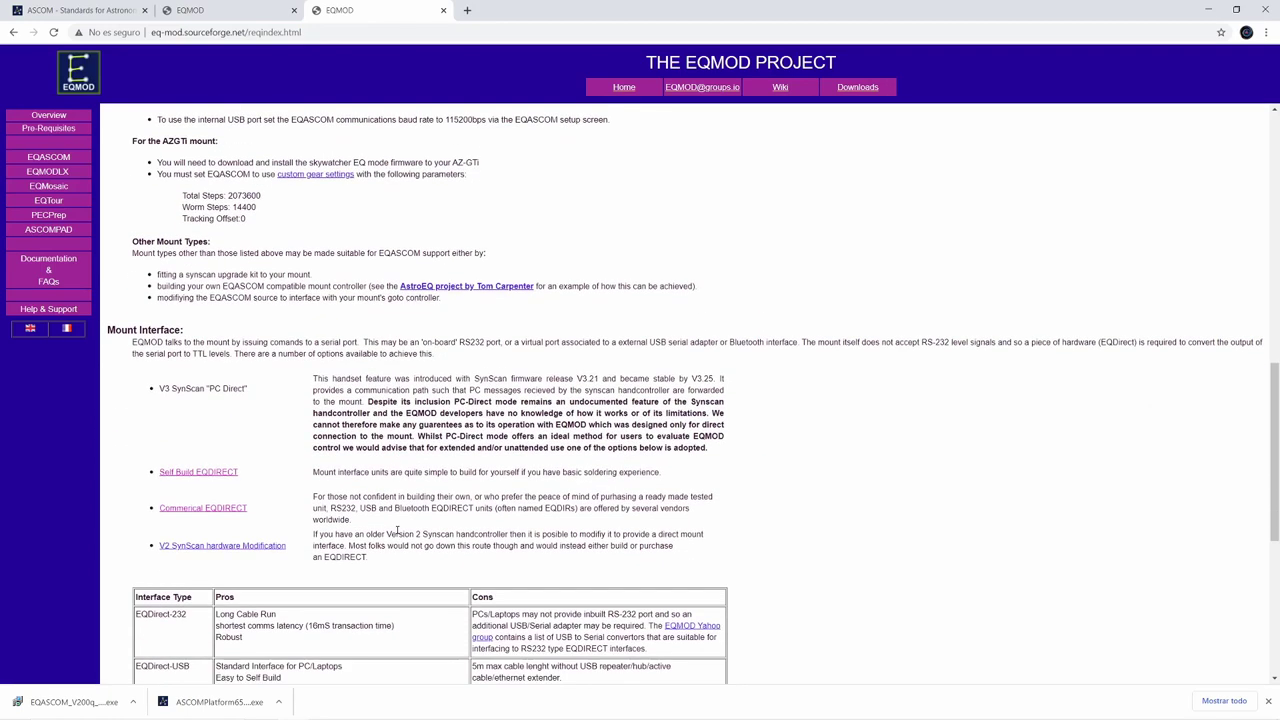
scroll(397, 531, down, 2)
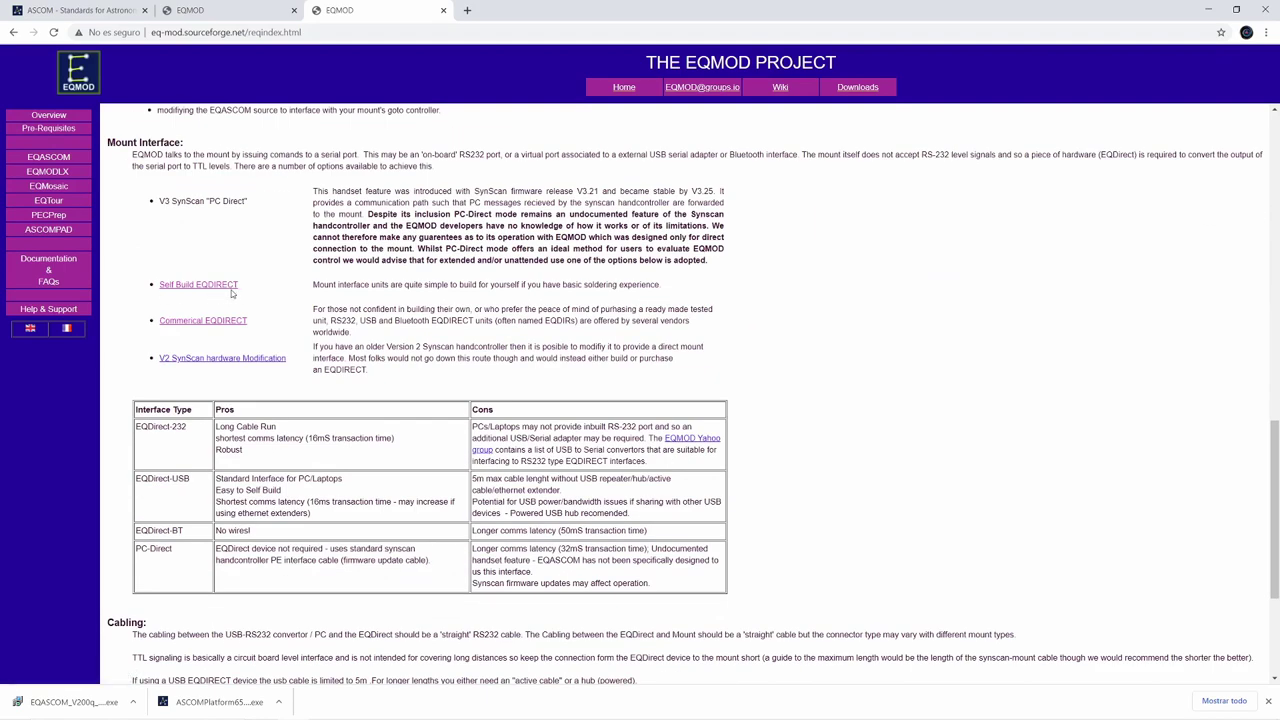
Open the Self Build EQDIRECT page and examine the EQDIRECT-232 circuit diagram and the EQDIRECT-USB wiring instructions
click(200, 285)
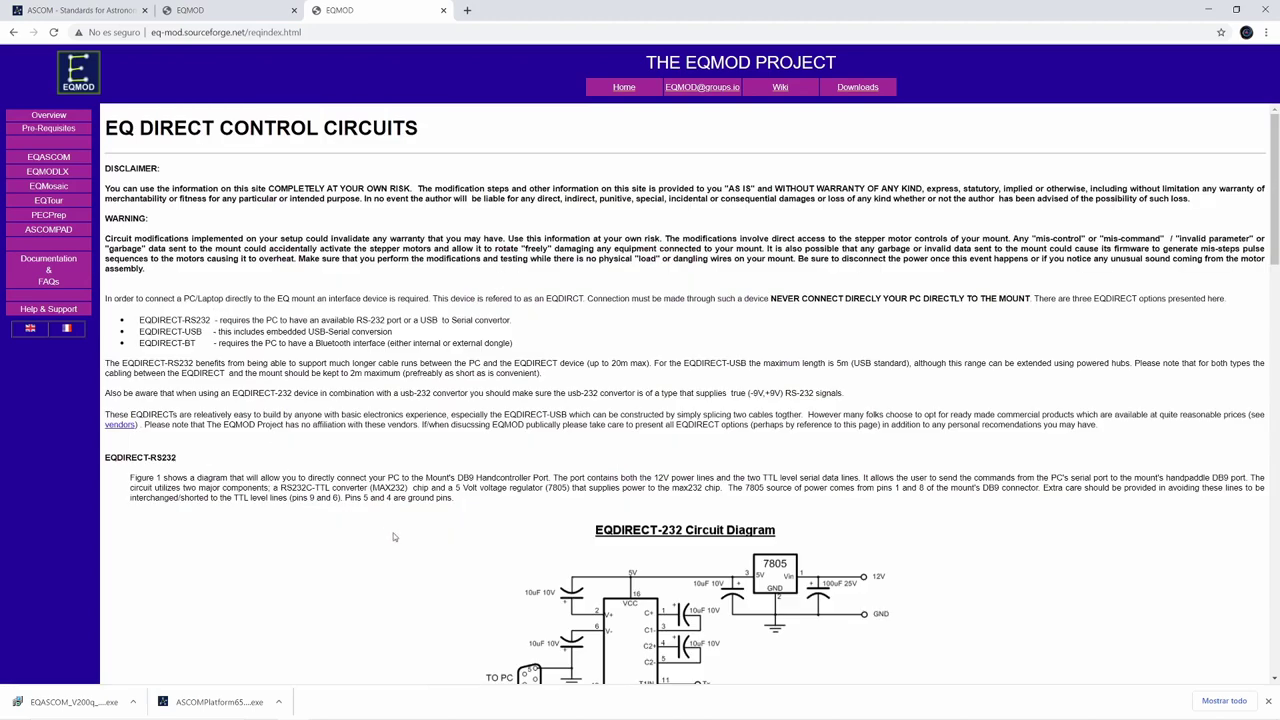
scroll(406, 524, down, 3)
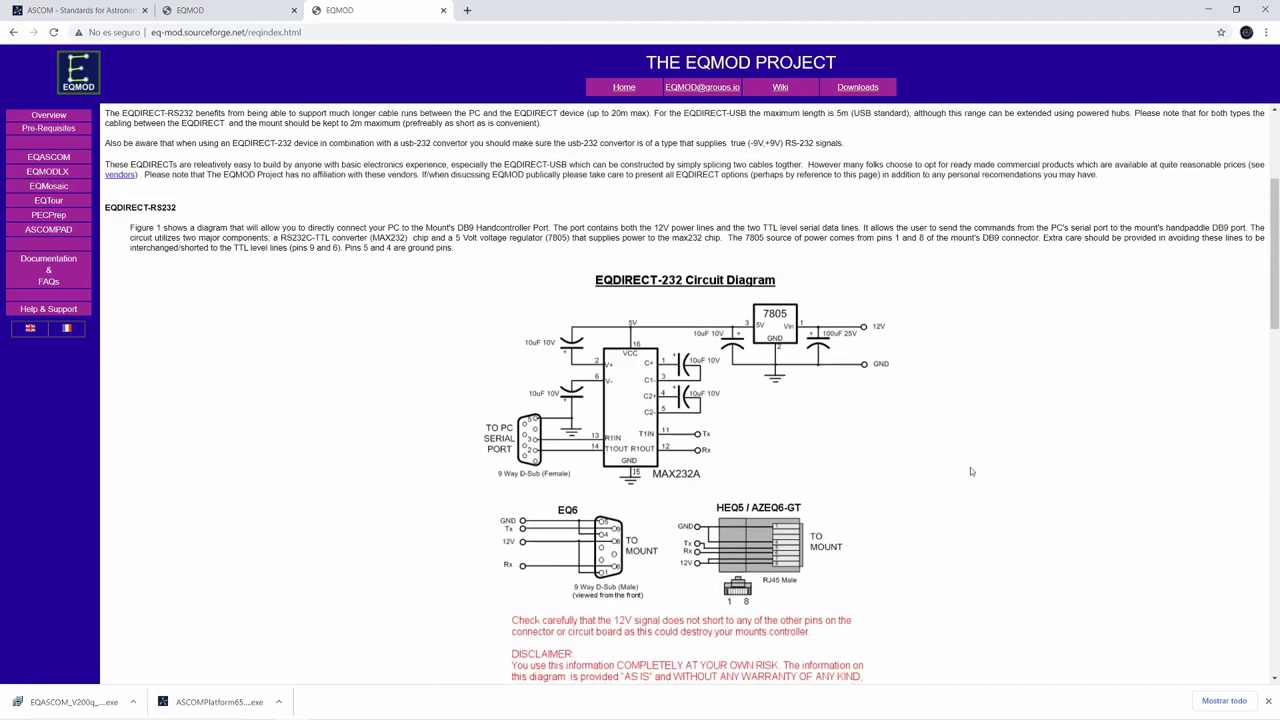
scroll(972, 473, down, 1)
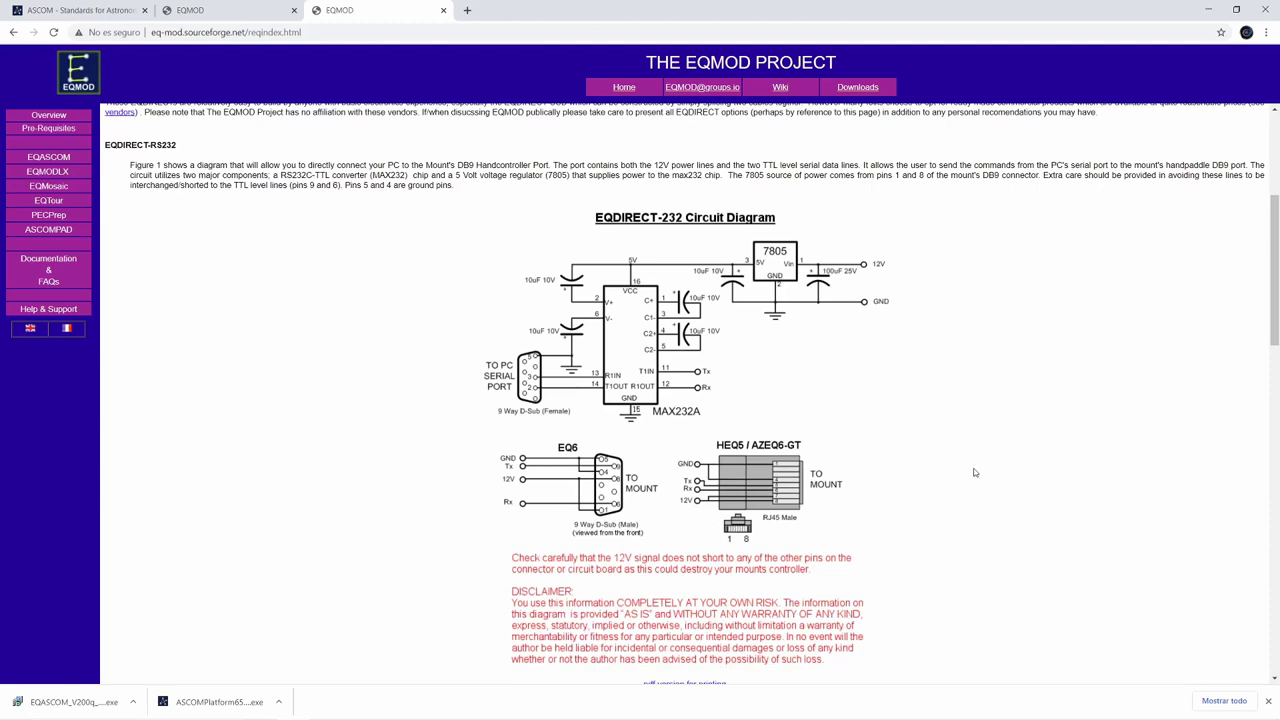
scroll(973, 473, down, 1)
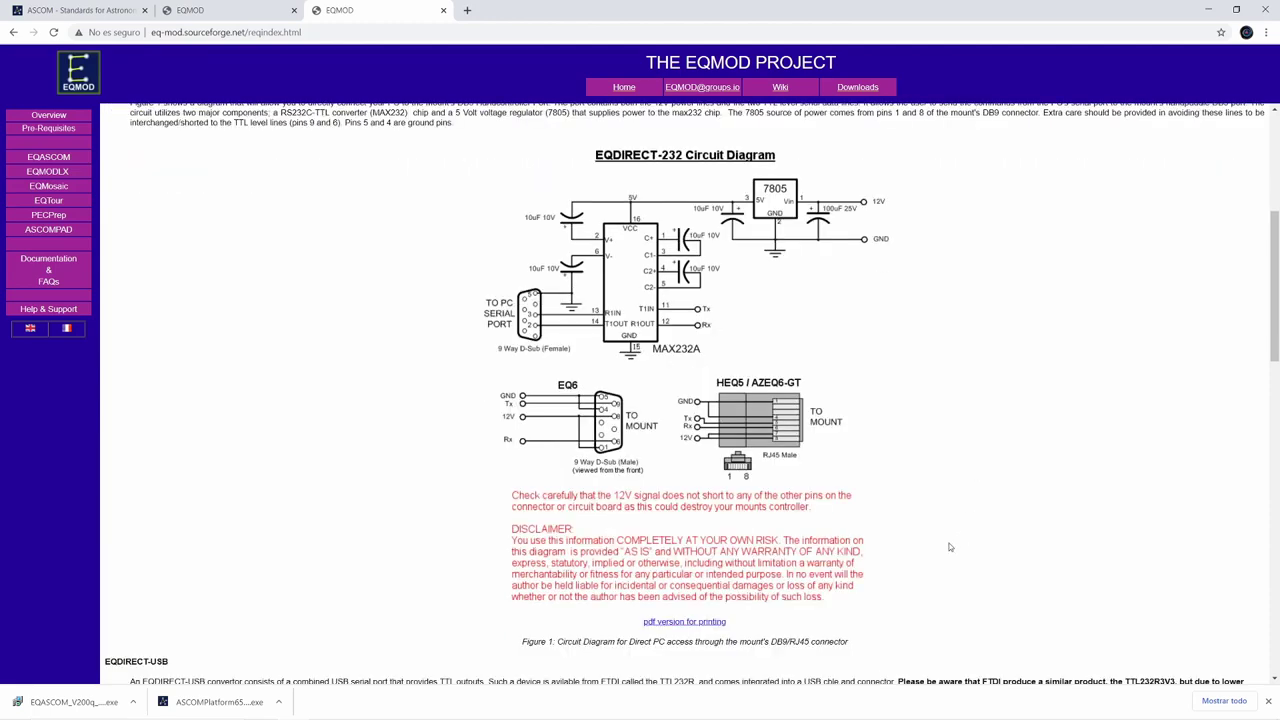
scroll(949, 547, down, 3)
scroll(949, 547, down, 3)
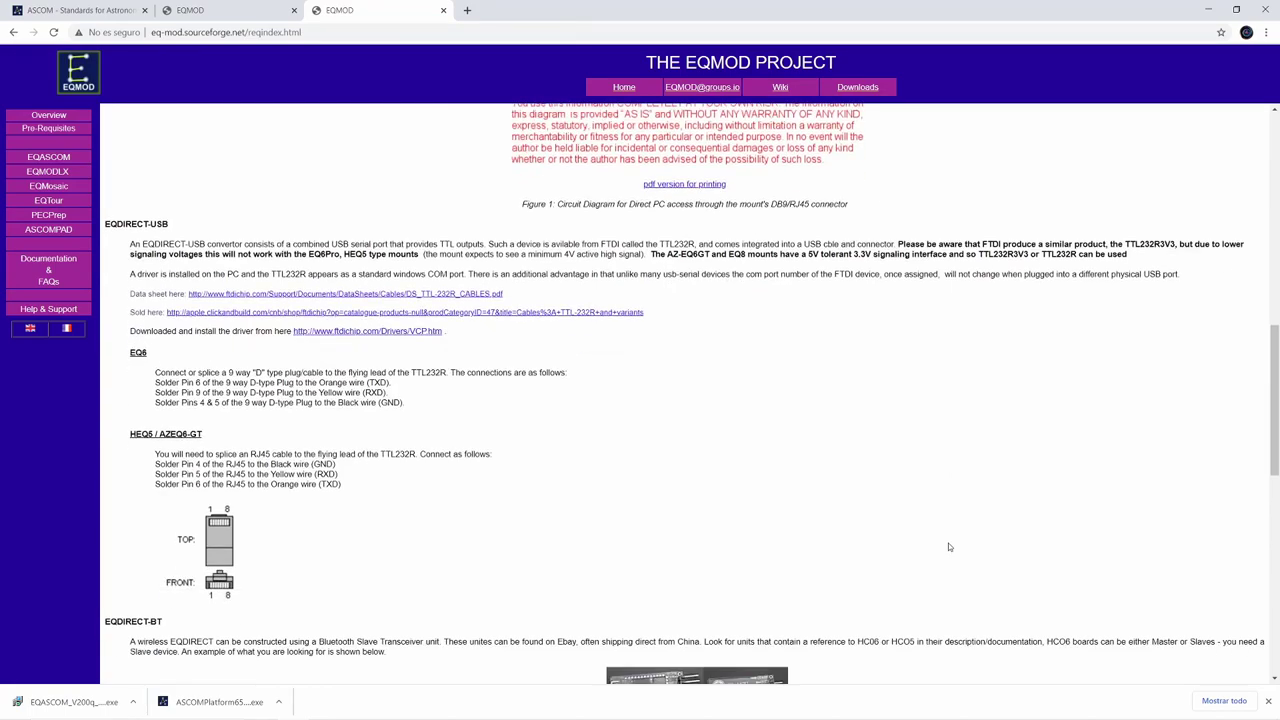
scroll(949, 547, down, 1)
scroll(868, 493, up, 6)
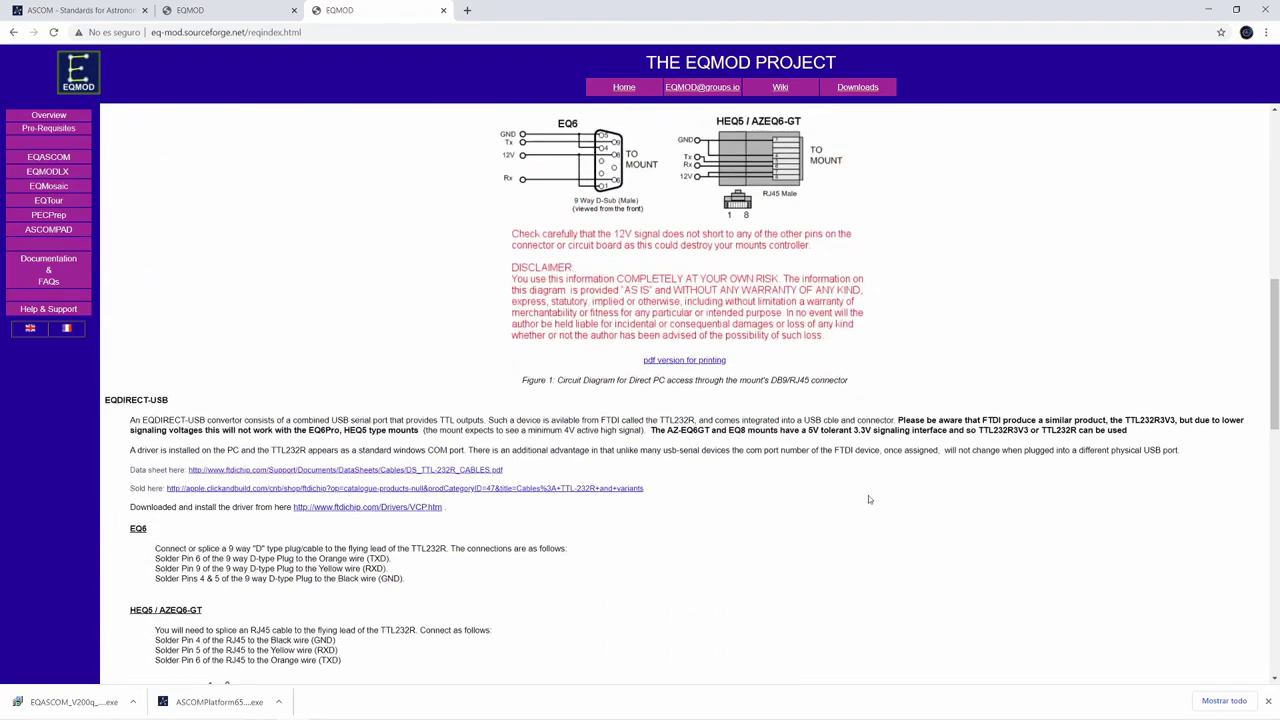
scroll(868, 501, up, 4)
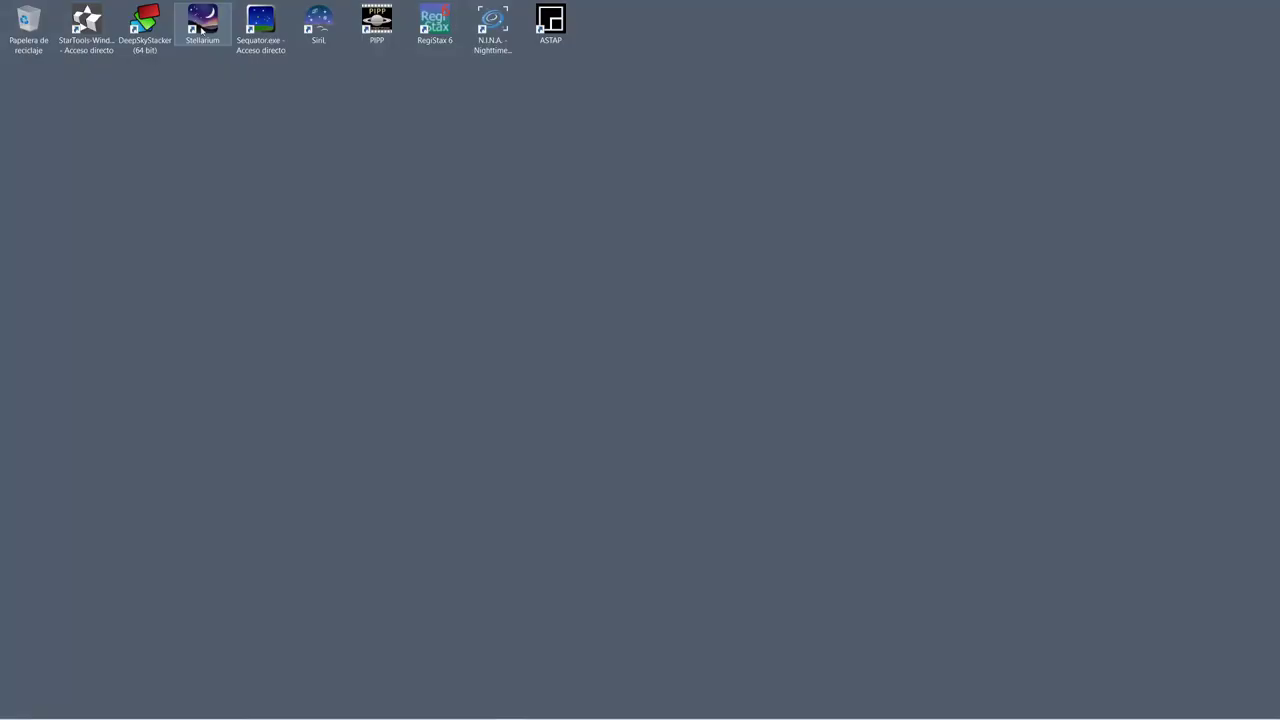
Launch Stellarium and make sure its Control del telescopio plugin has Cargar al inicio enabled
double_click(201, 22)
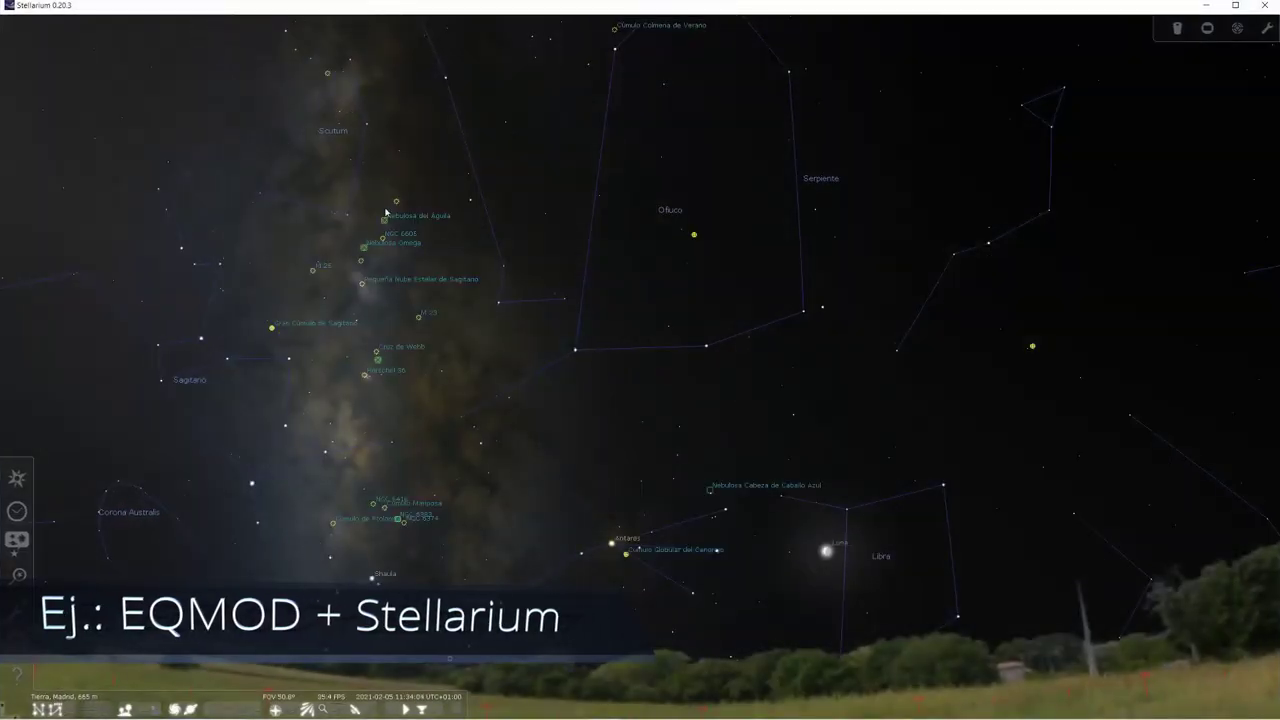
drag(980, 455, 543, 458)
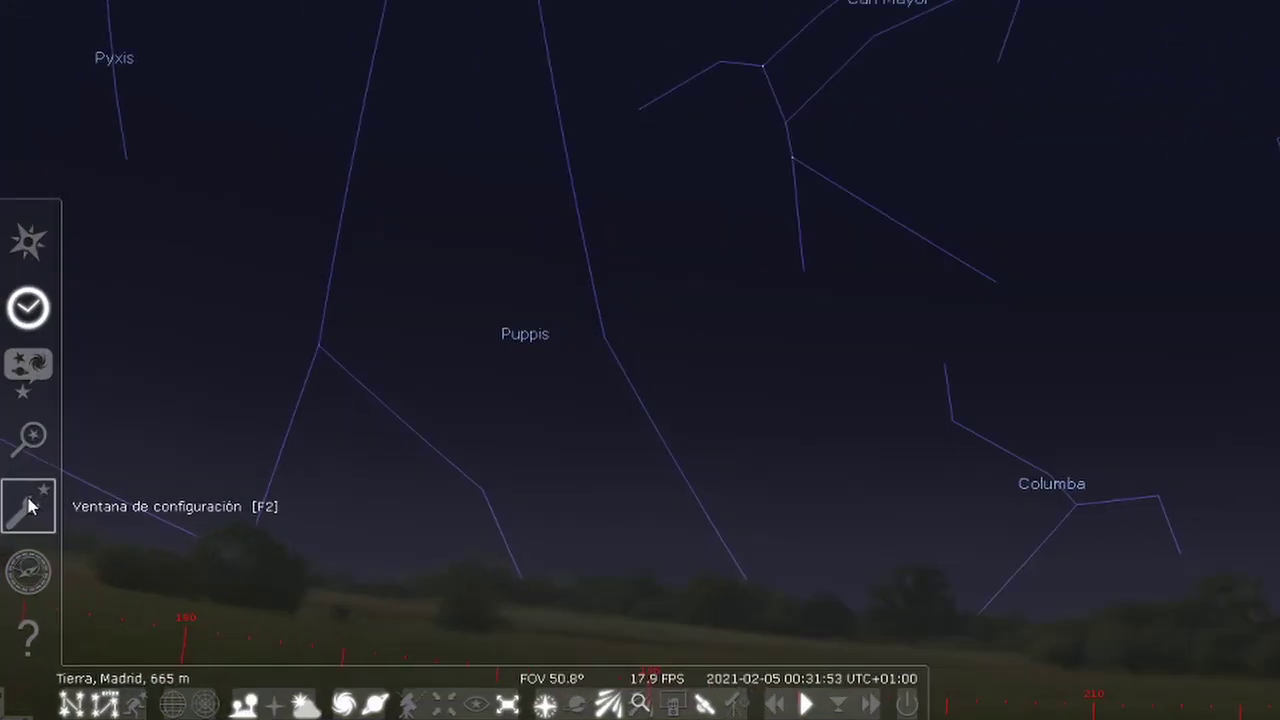
click(29, 506)
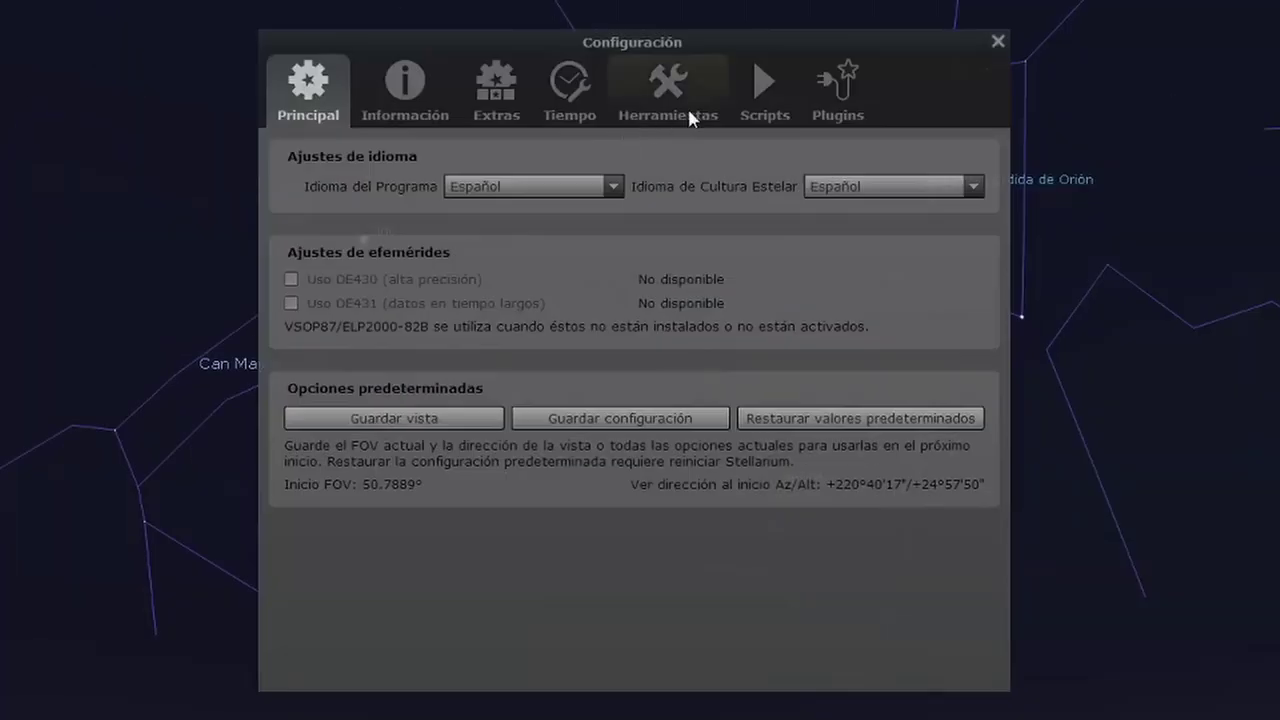
click(838, 91)
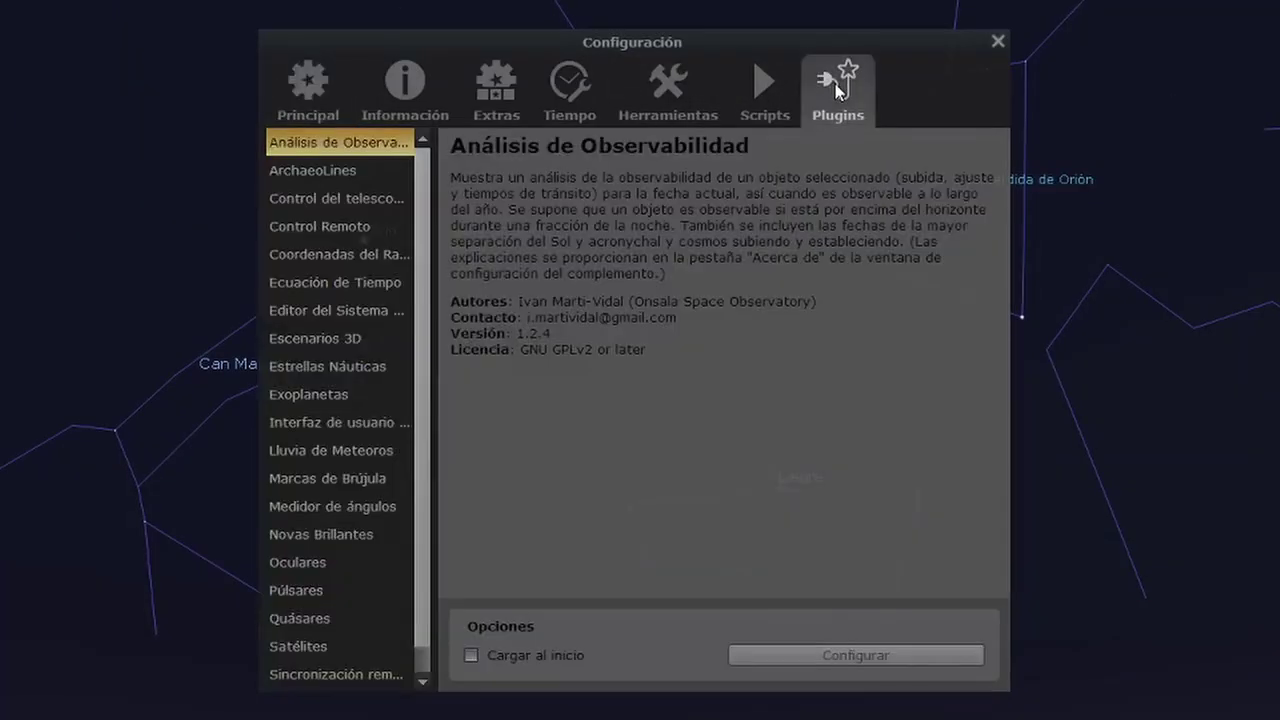
click(290, 203)
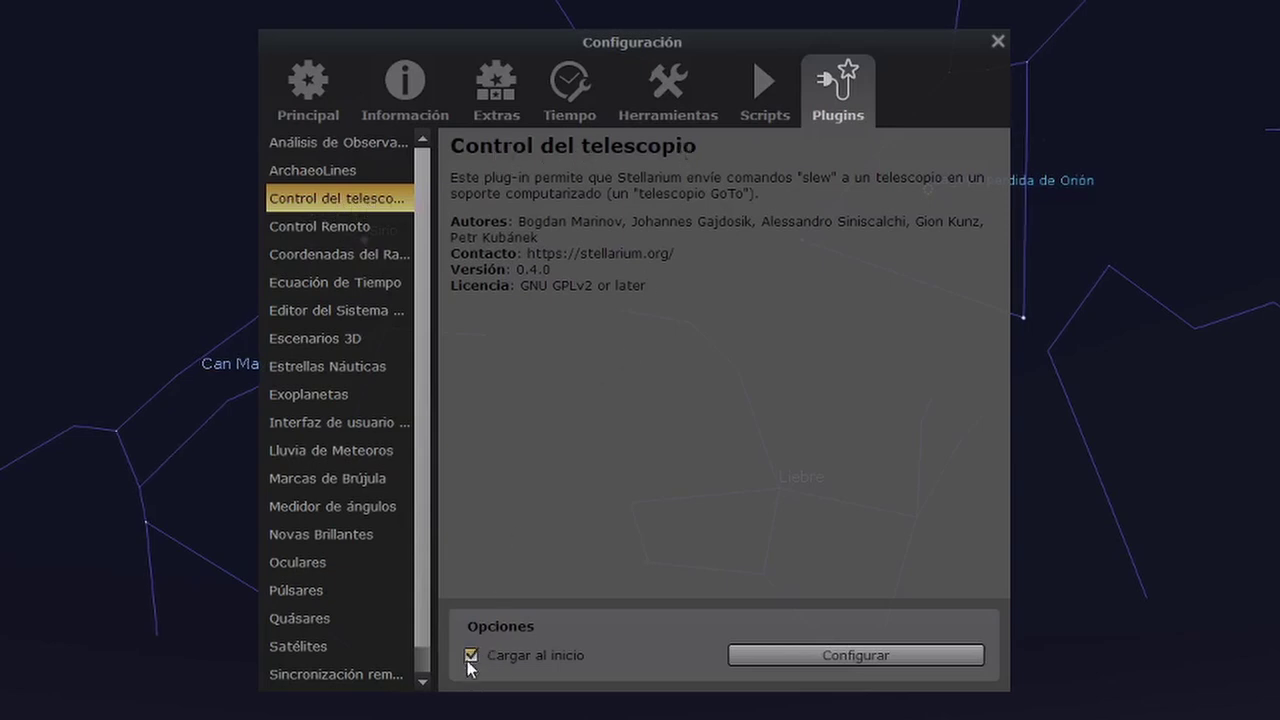
click(998, 41)
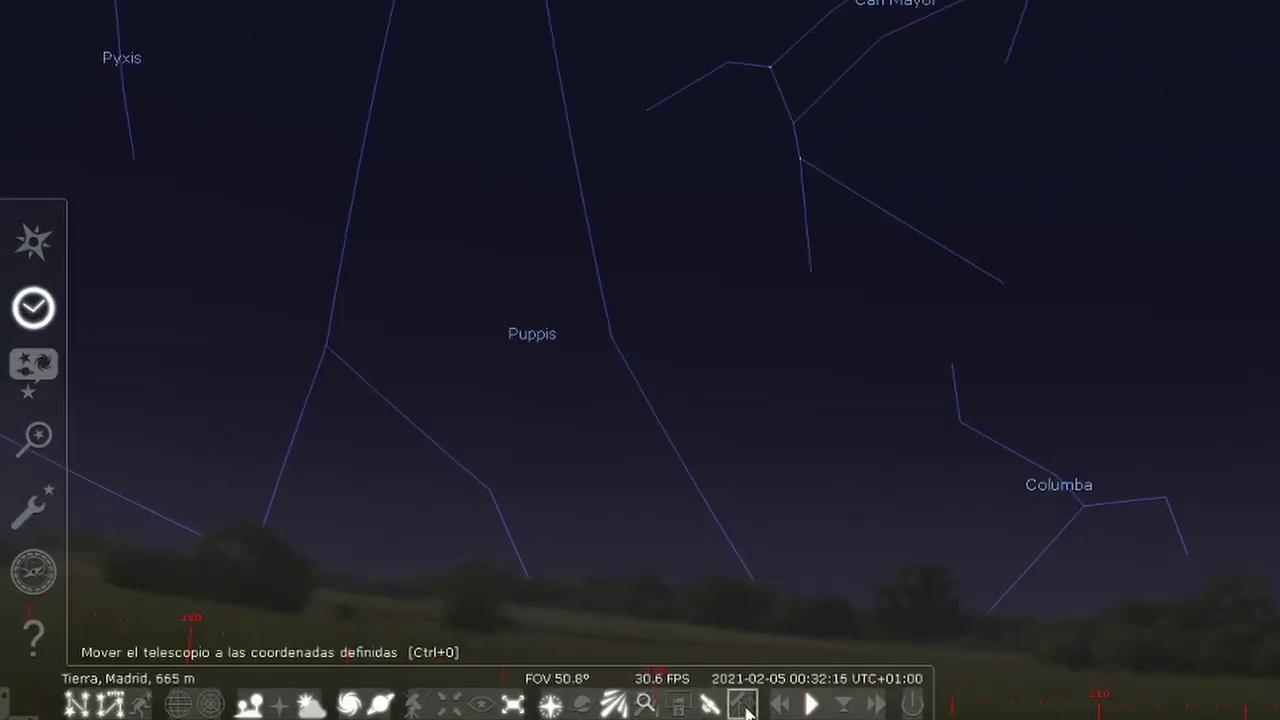
Add a new telescope in Stellarium's telescope configuration, controlled by ASCOM and named ASCOM EQMOD
click(743, 705)
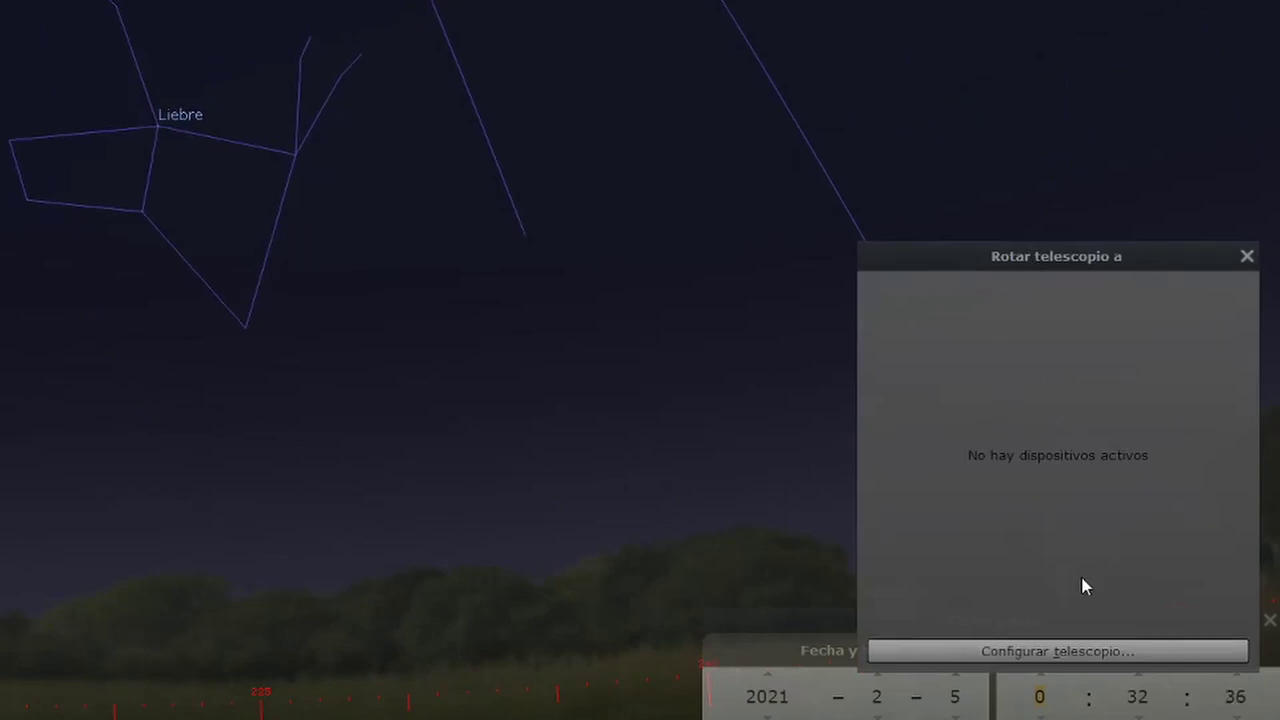
click(1072, 652)
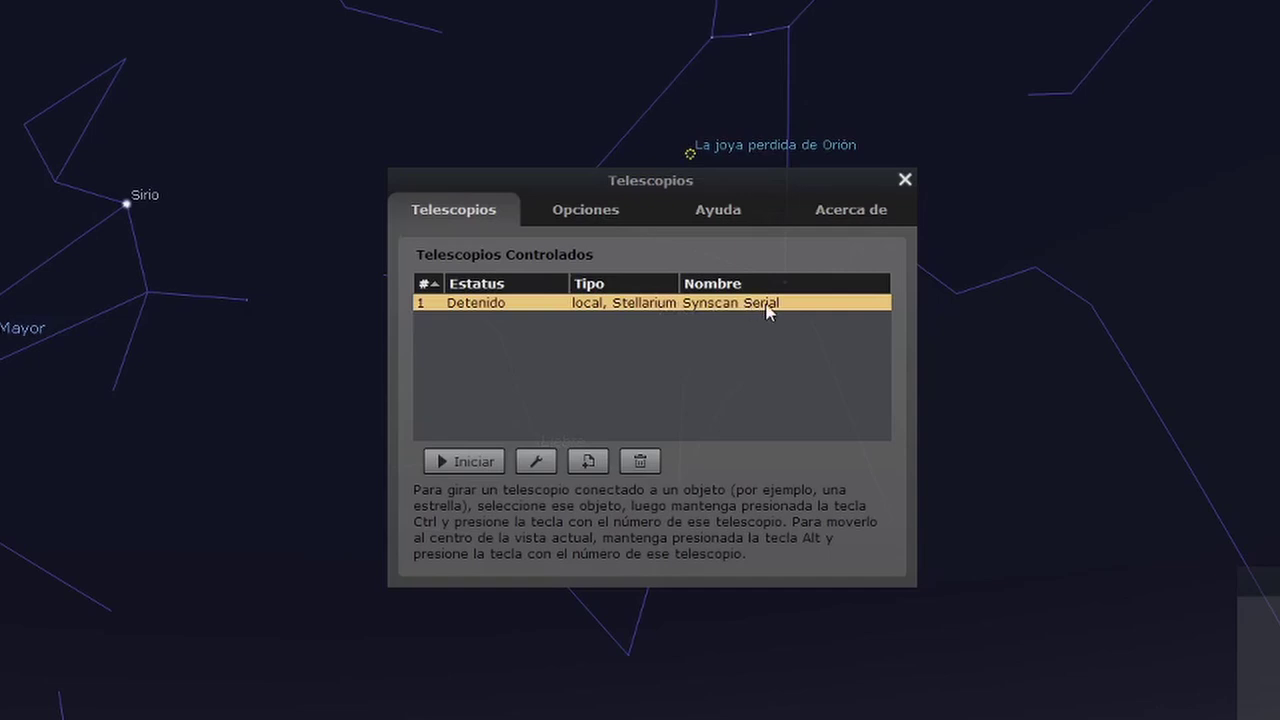
click(588, 463)
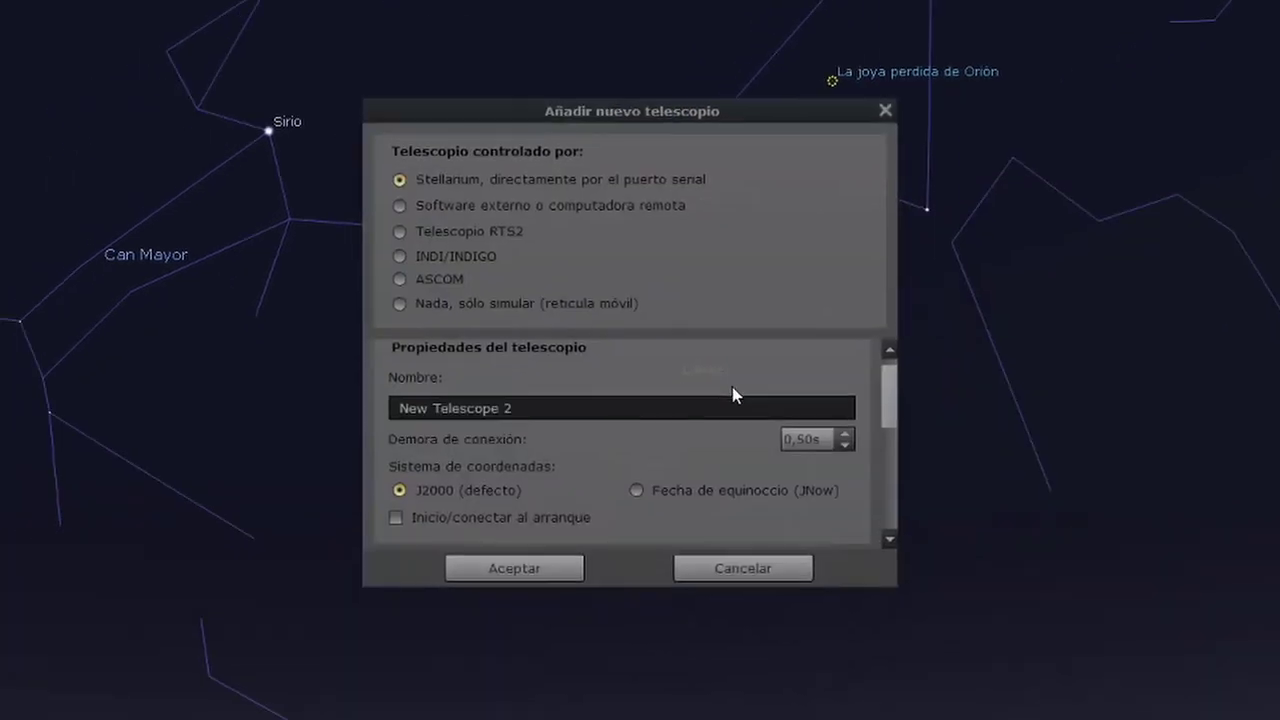
click(399, 279)
drag(516, 428, 349, 426)
text(ASCOM EQMOD)
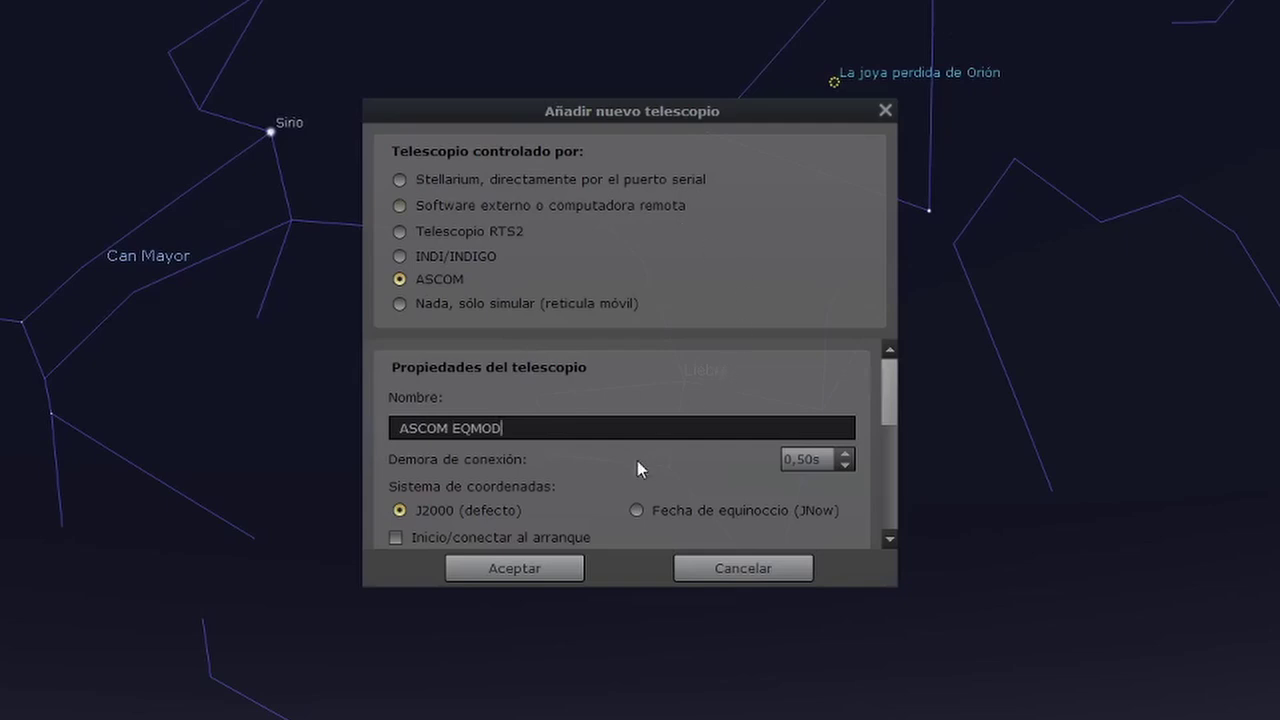
scroll(637, 466, down, 1)
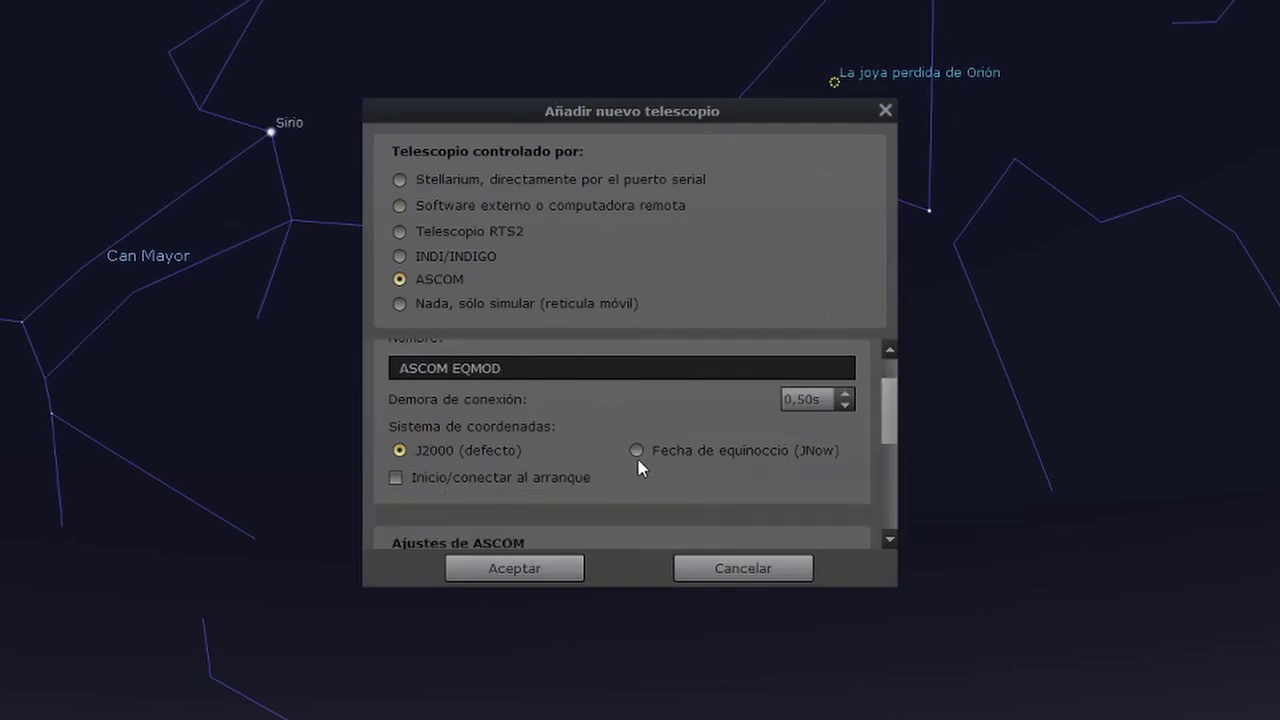
scroll(544, 447, up, 1)
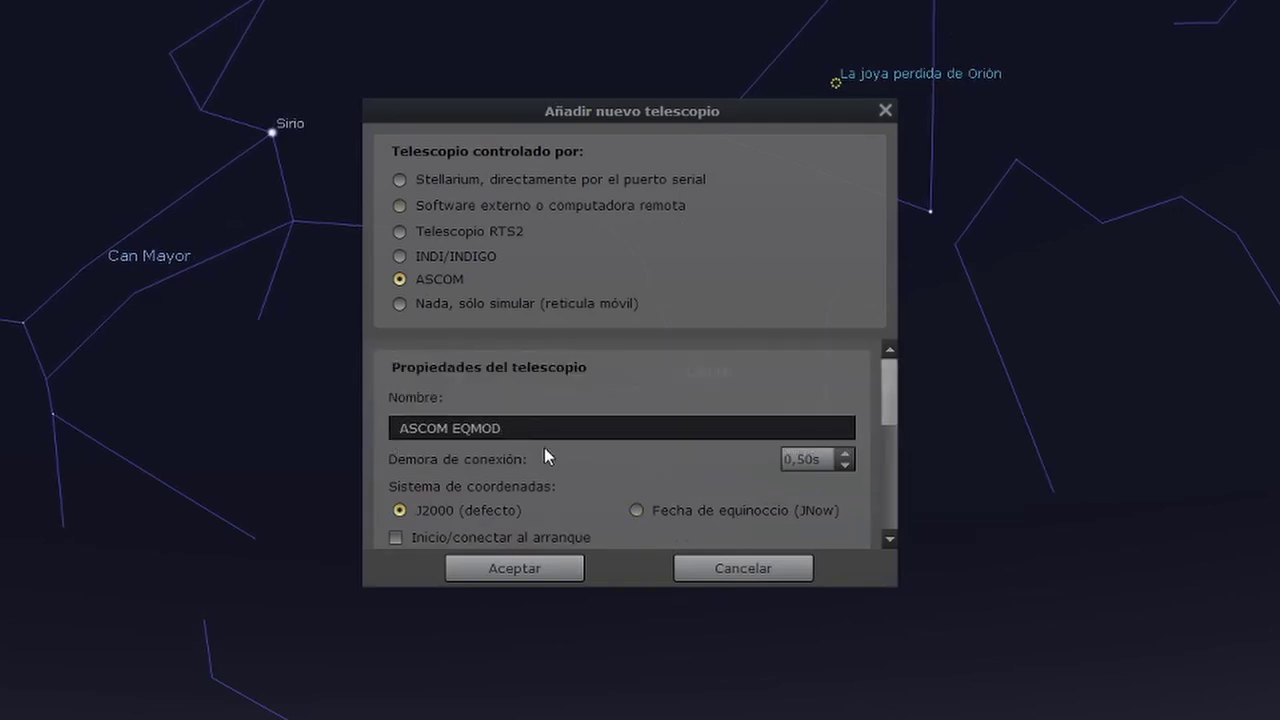
Open the ASCOM telescope chooser from the new telescope's ASCOM settings and select EQMOD ASCOM HEQ5/6
scroll(547, 447, down, 2)
scroll(548, 455, down, 1)
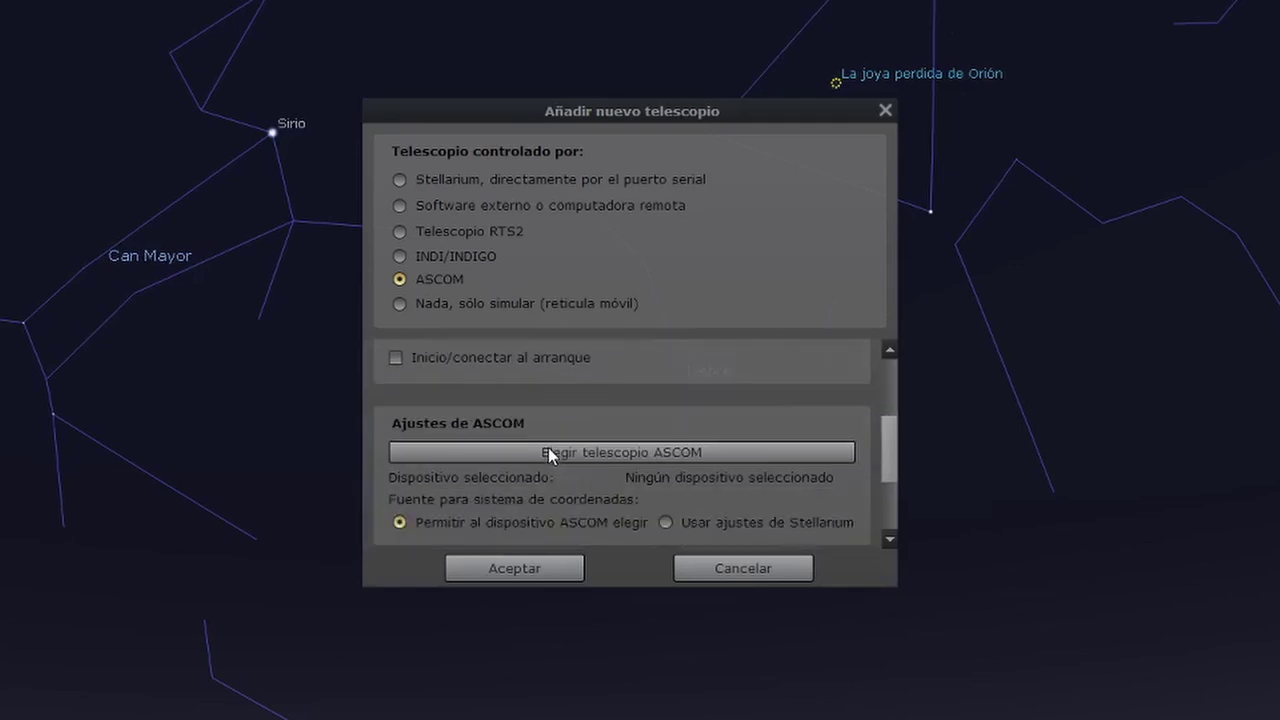
scroll(548, 452, down, 1)
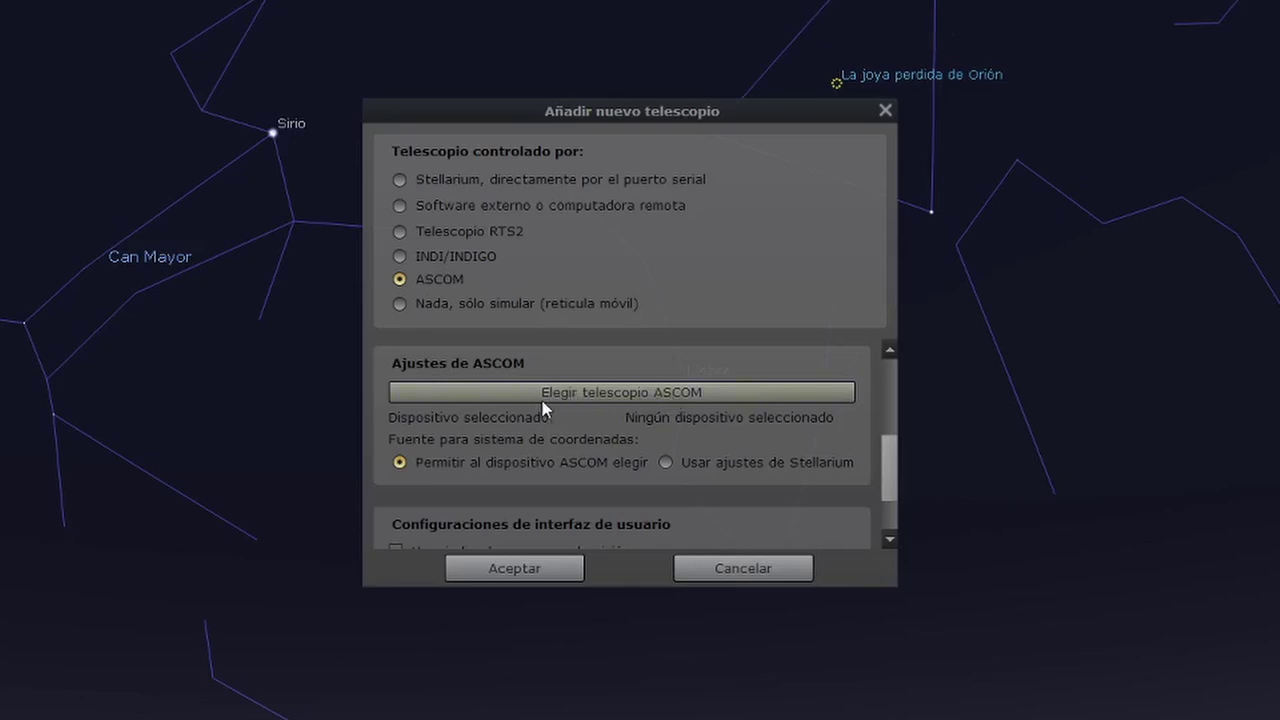
click(724, 392)
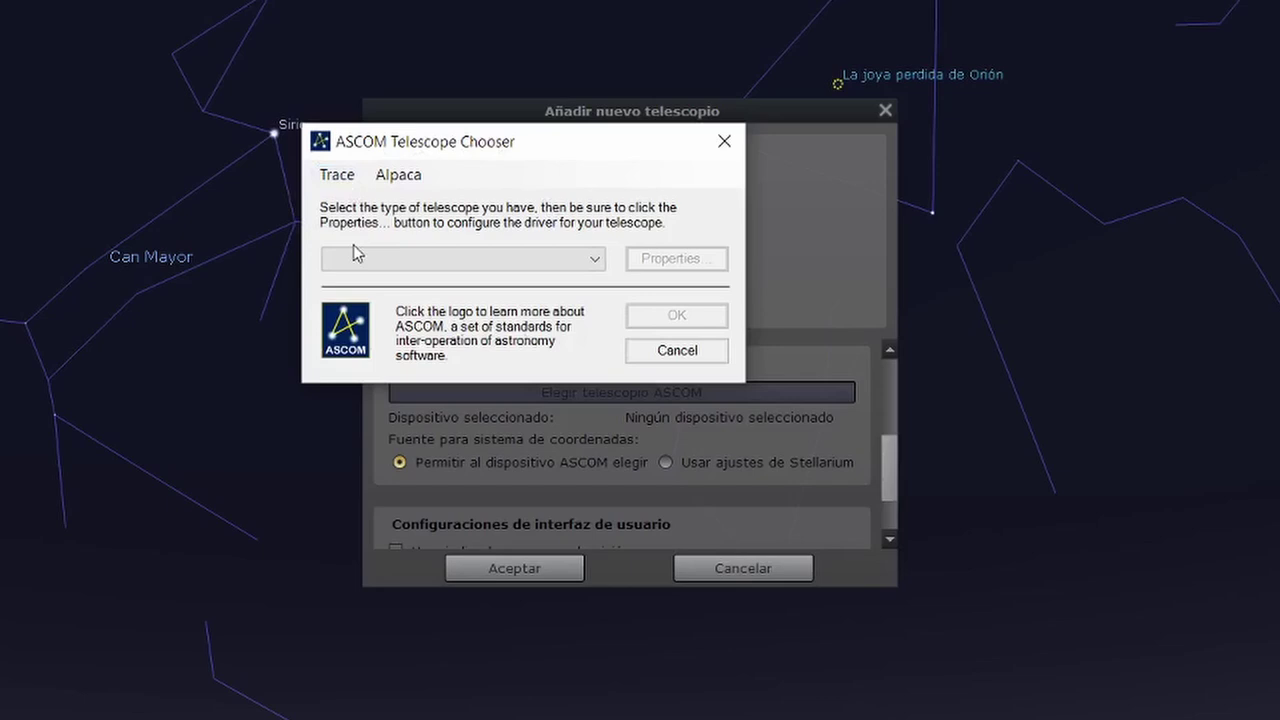
click(596, 262)
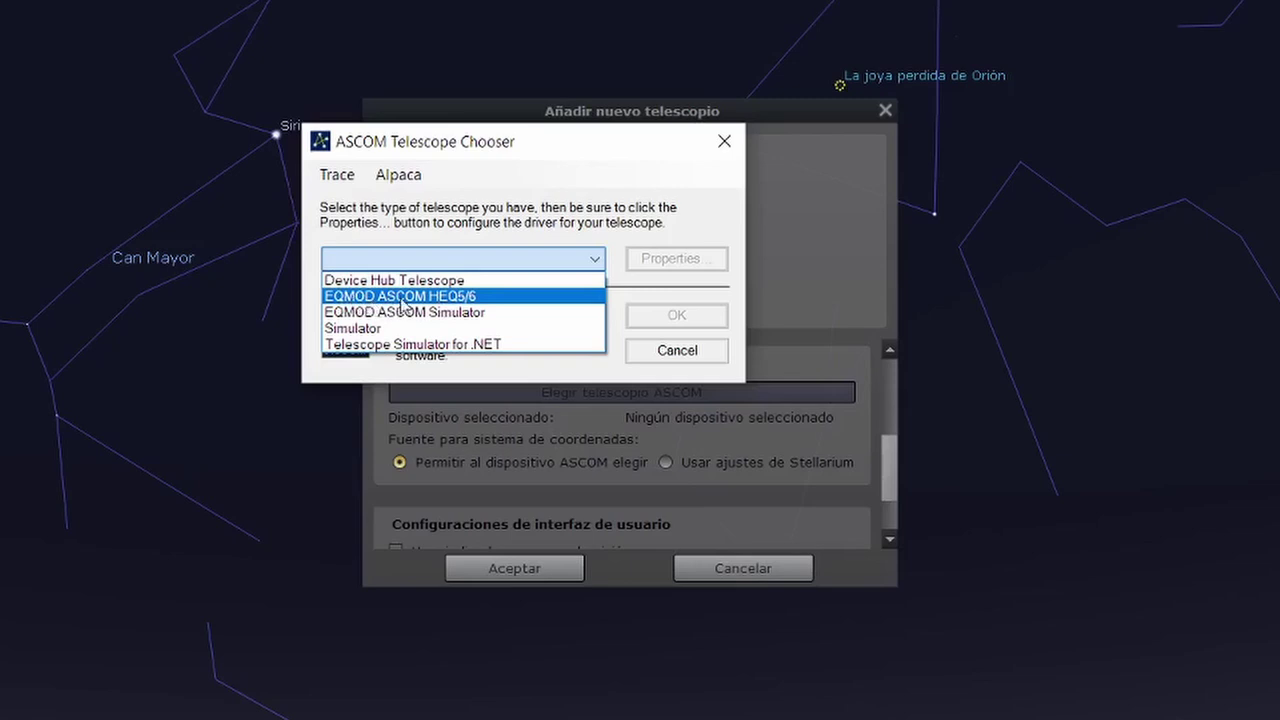
click(478, 298)
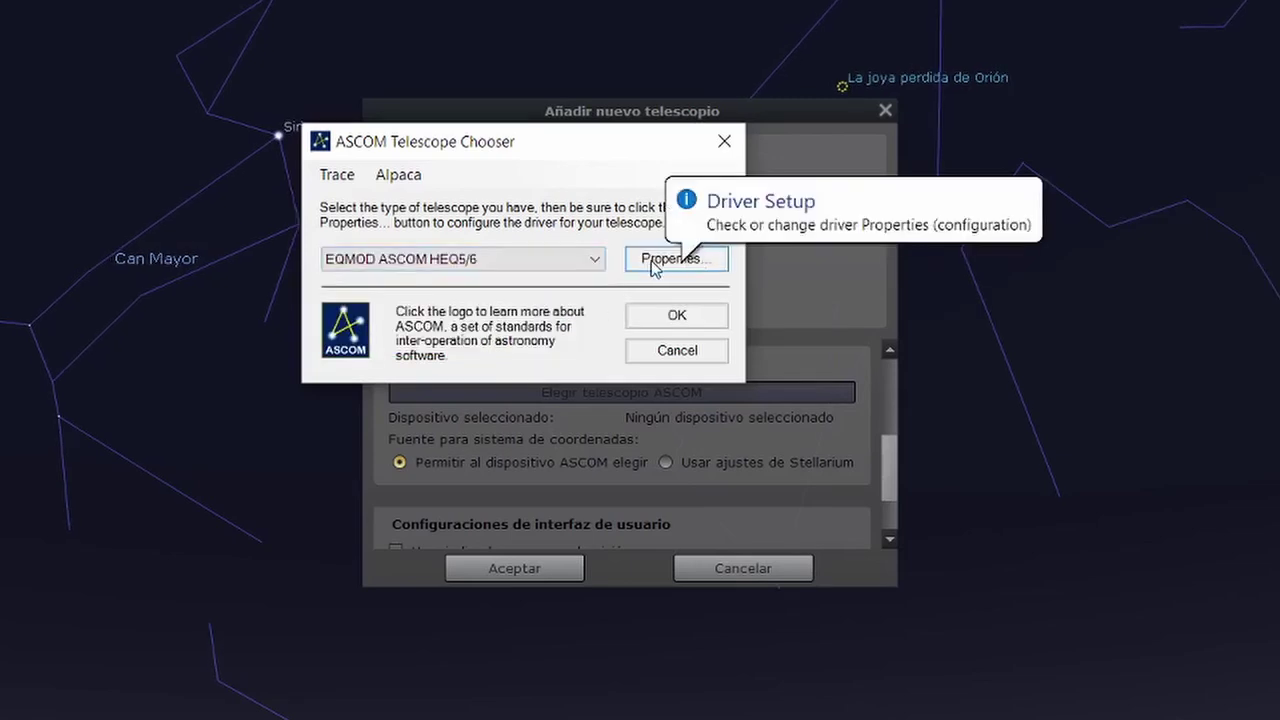
Open the EQMOD driver's properties and locate USB Serial Port (COM5) among the ports in Device Manager
click(658, 263)
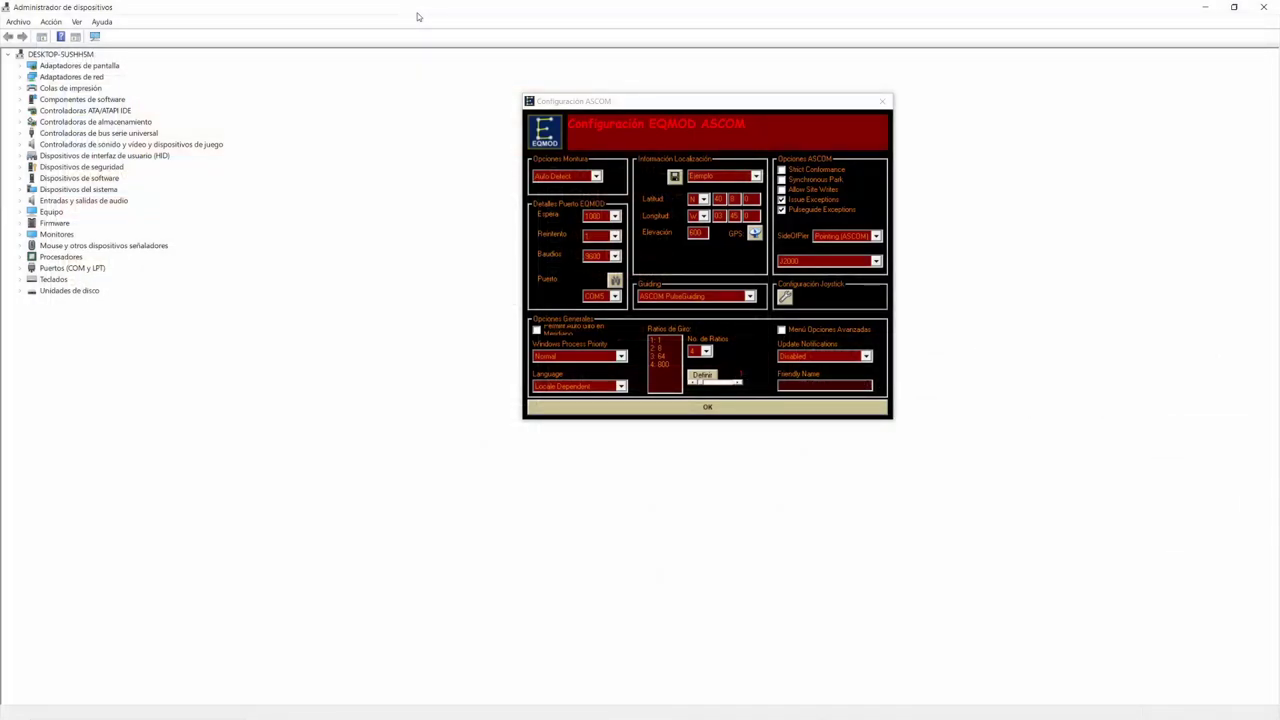
click(21, 269)
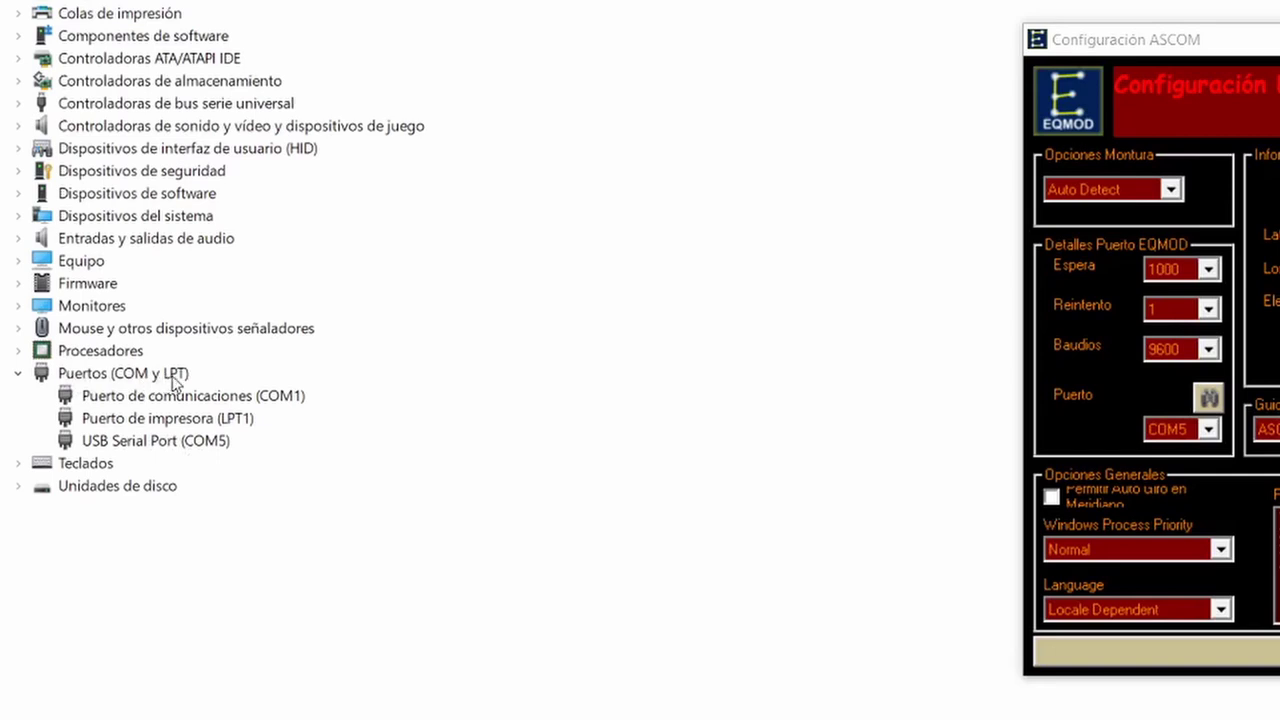
click(131, 447)
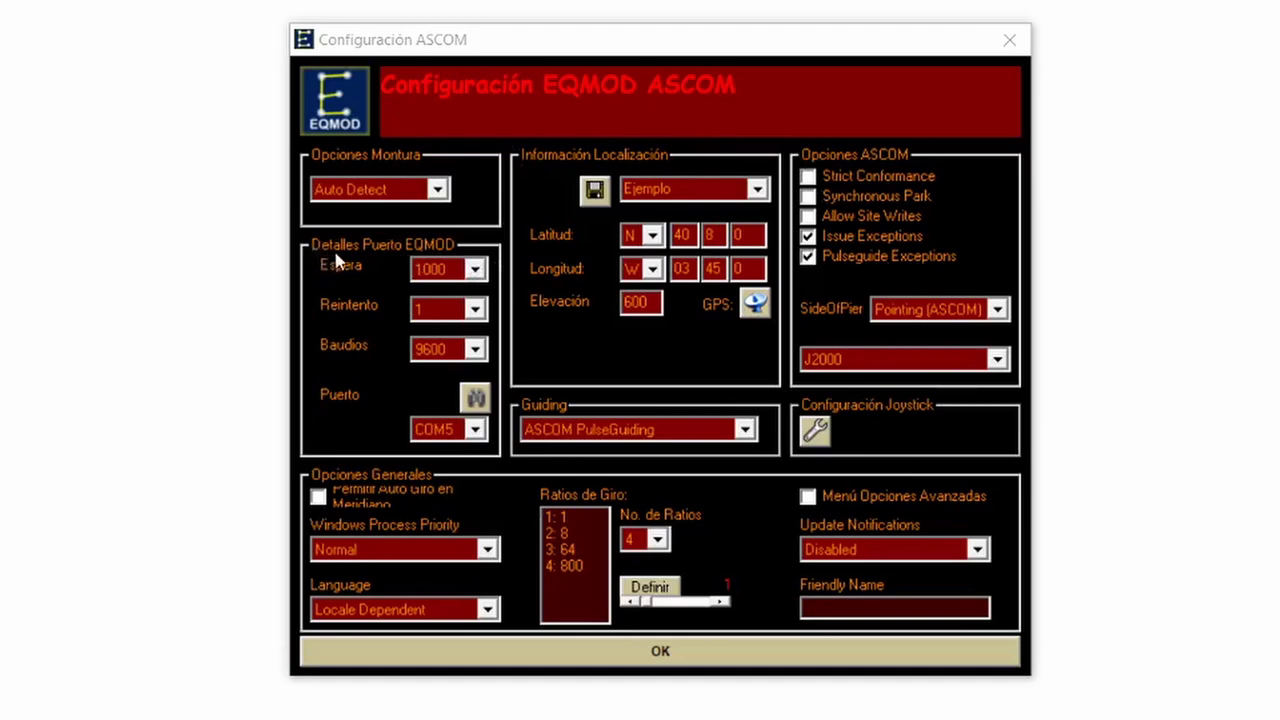
In the EQMOD port details, set Espera to 2000 and Reintento to 2
click(455, 268)
click(476, 270)
click(430, 297)
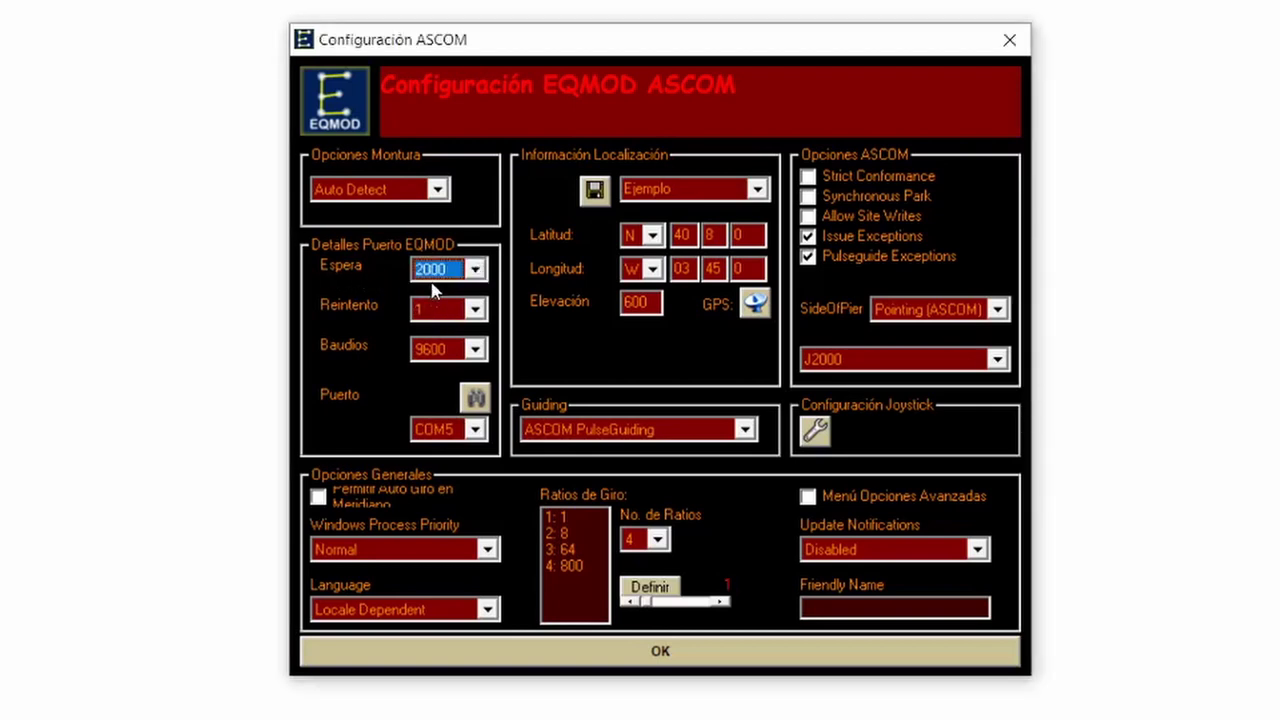
click(475, 309)
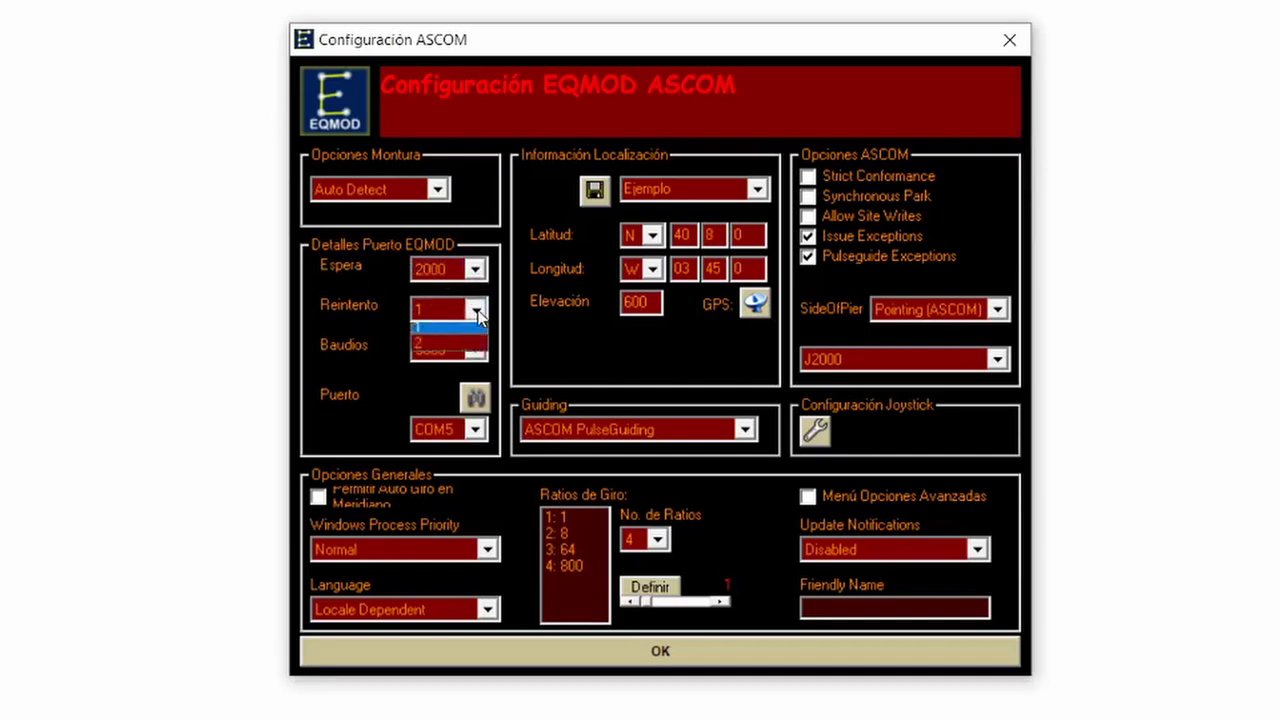
click(427, 350)
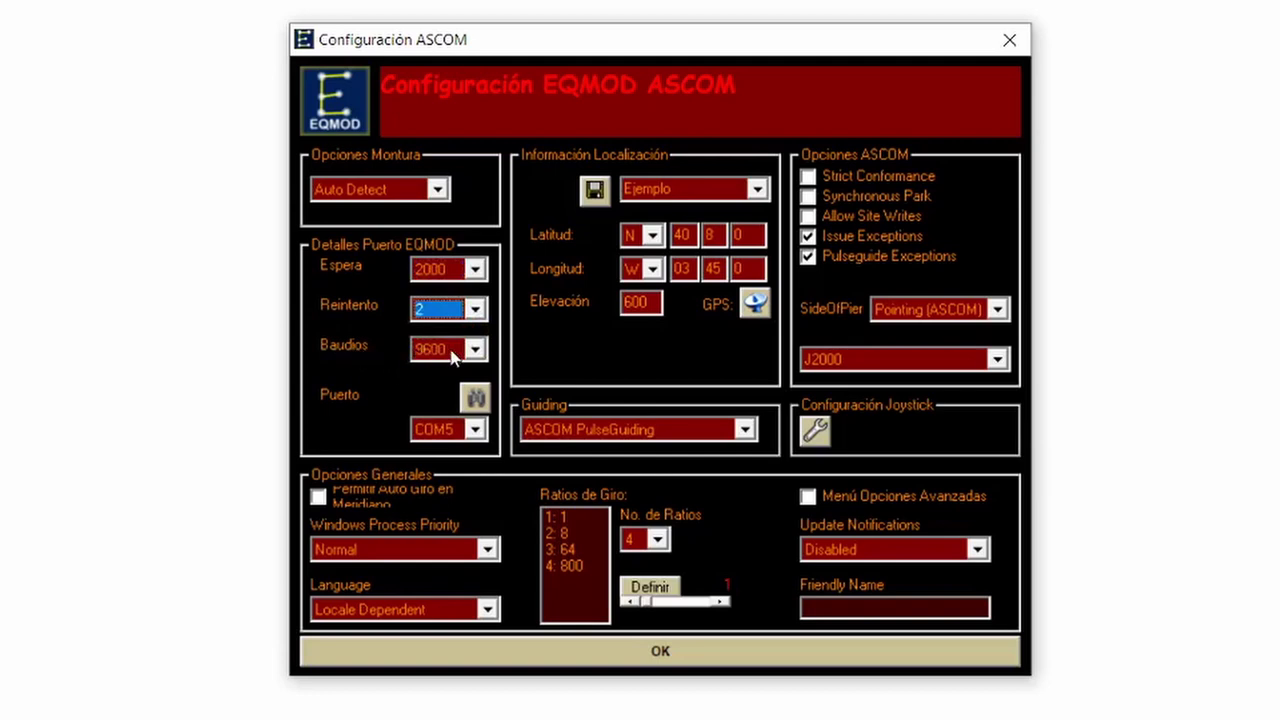
Show the port configuration of USB Serial Port (COM5) beside the EQMOD window to compare the baud rate
click(129, 391)
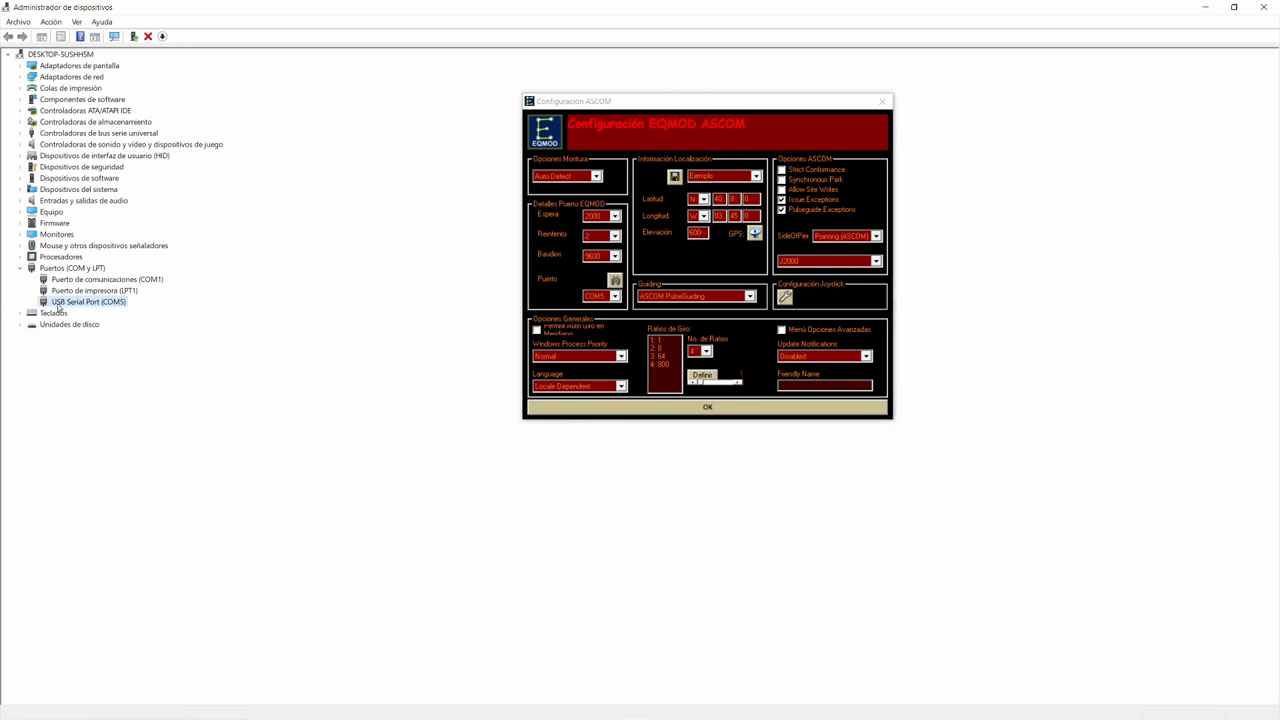
right_click(108, 306)
click(162, 376)
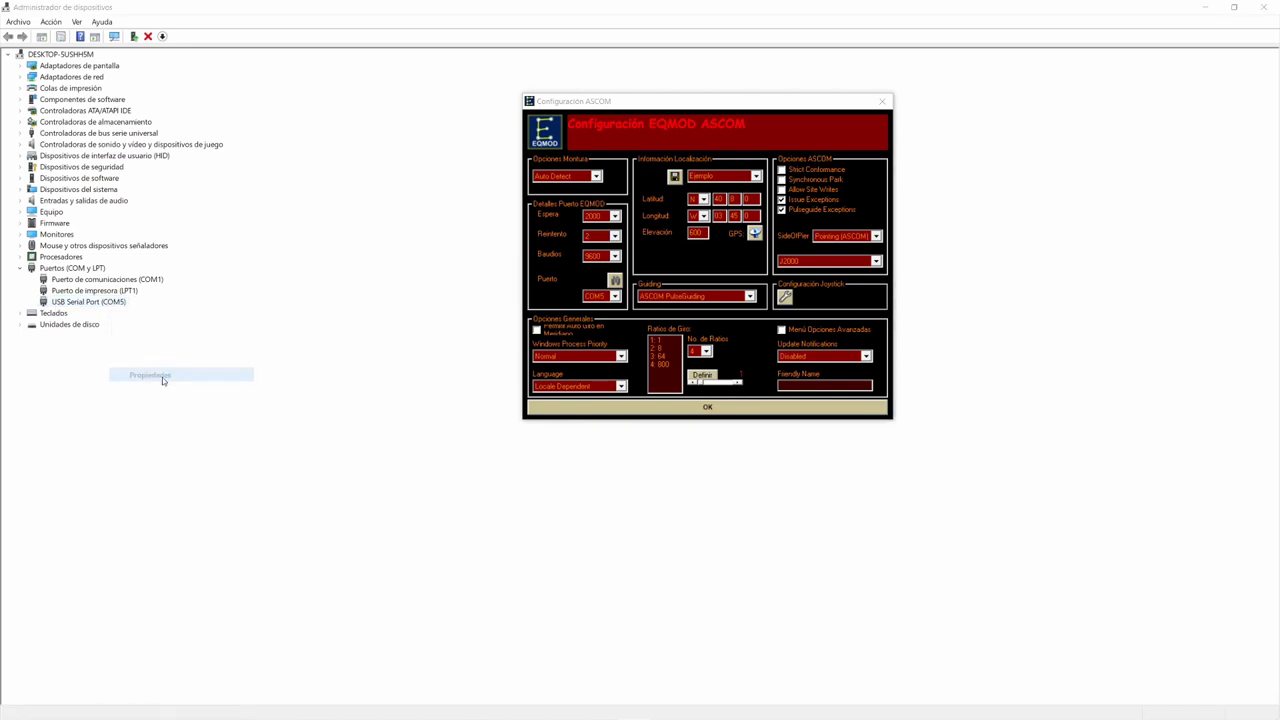
drag(657, 102, 904, 206)
click(589, 250)
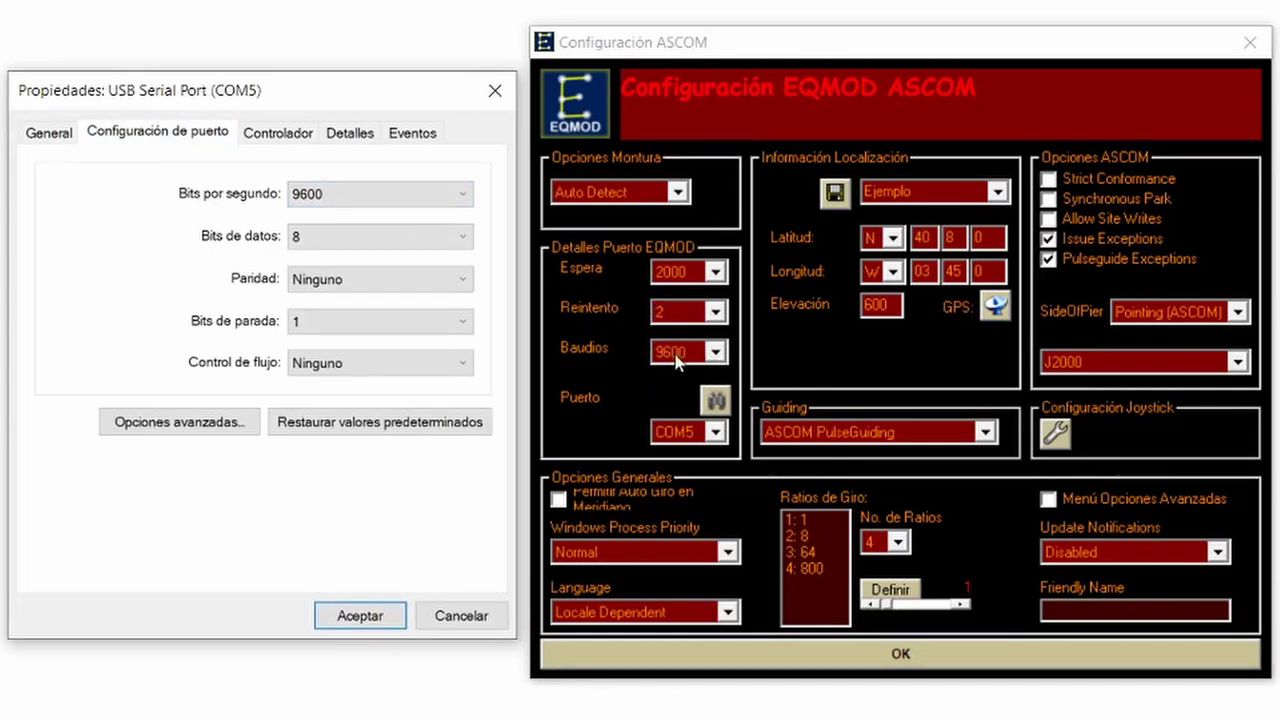
Select COM5 as the EQMOD port, run the automatic port search and check the baud rate options
click(716, 432)
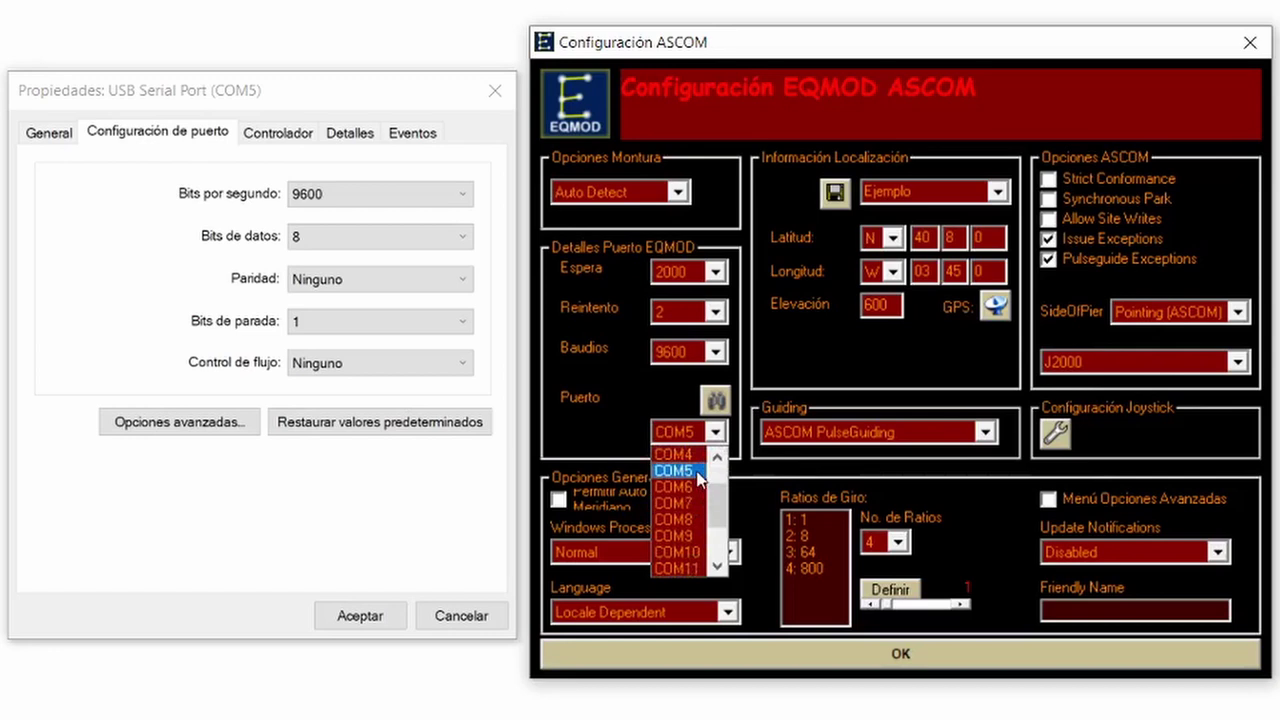
click(714, 436)
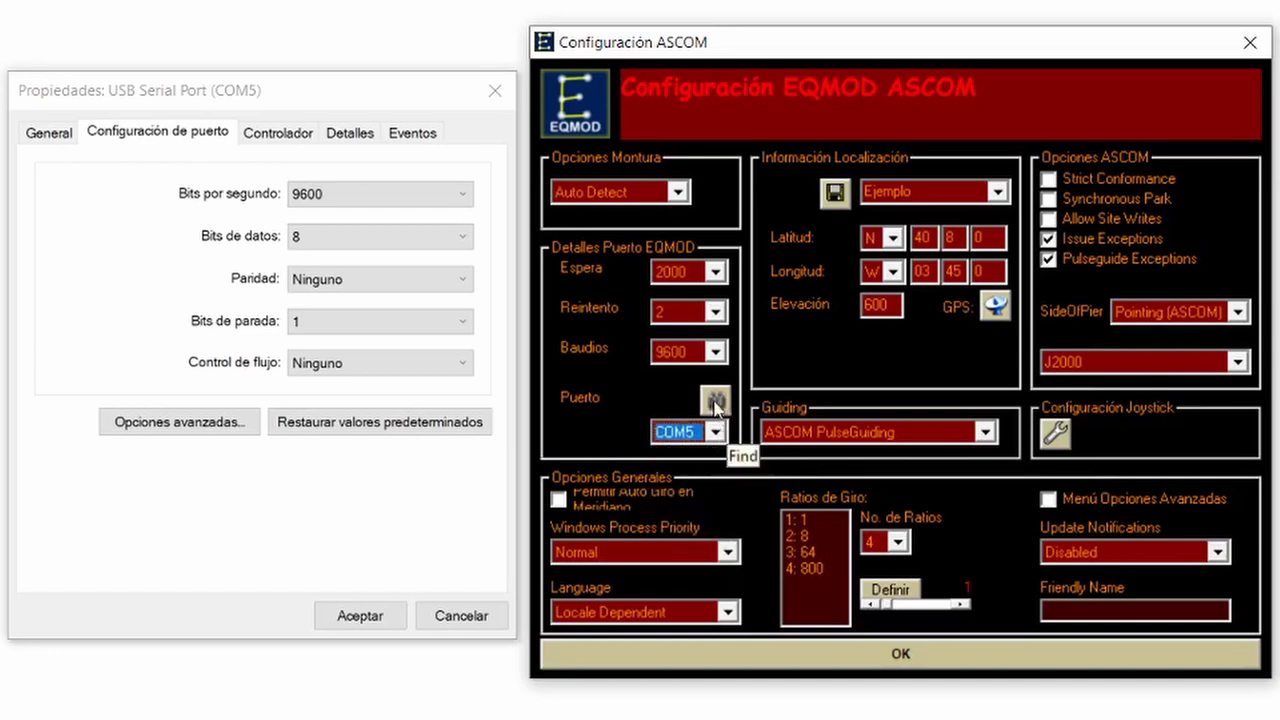
click(716, 401)
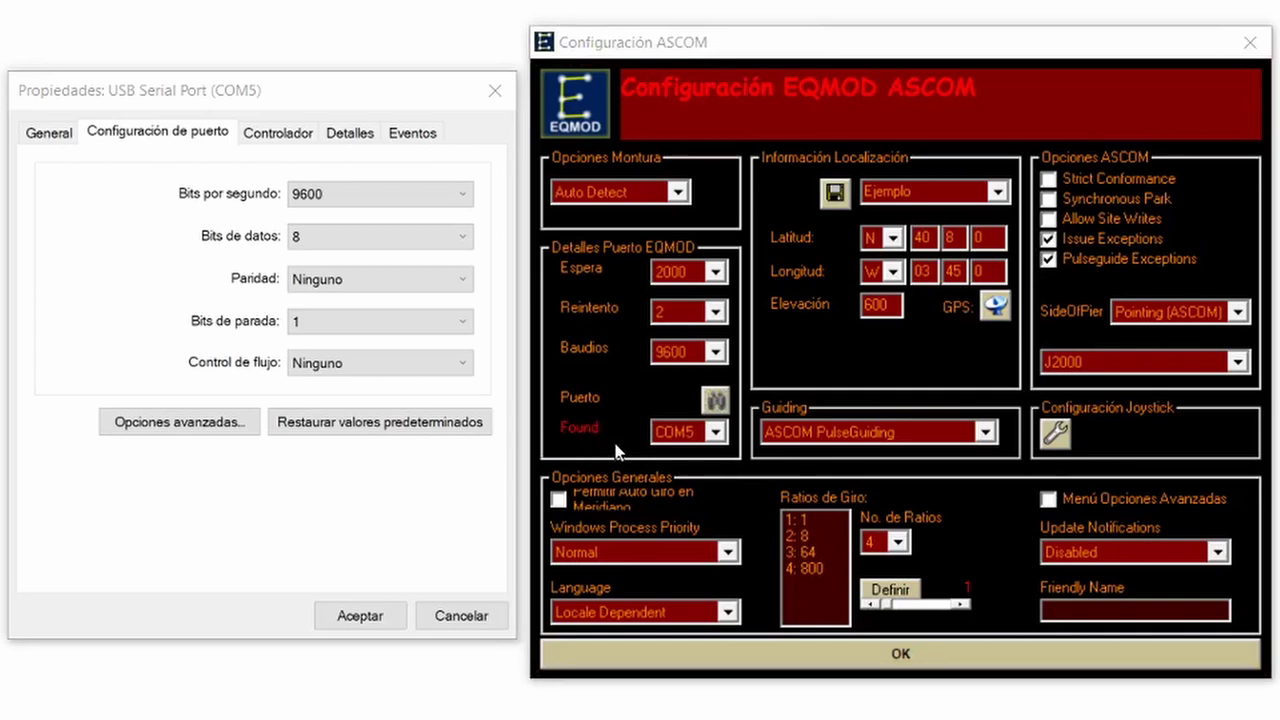
click(716, 353)
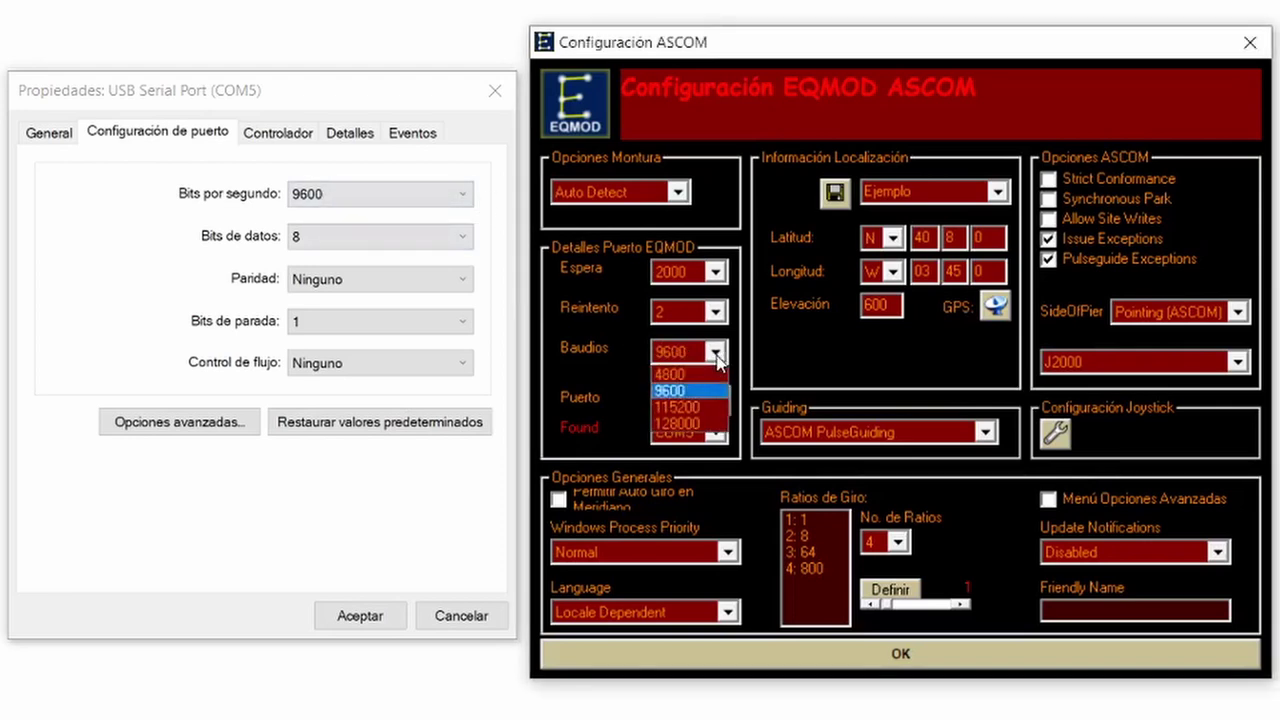
click(716, 354)
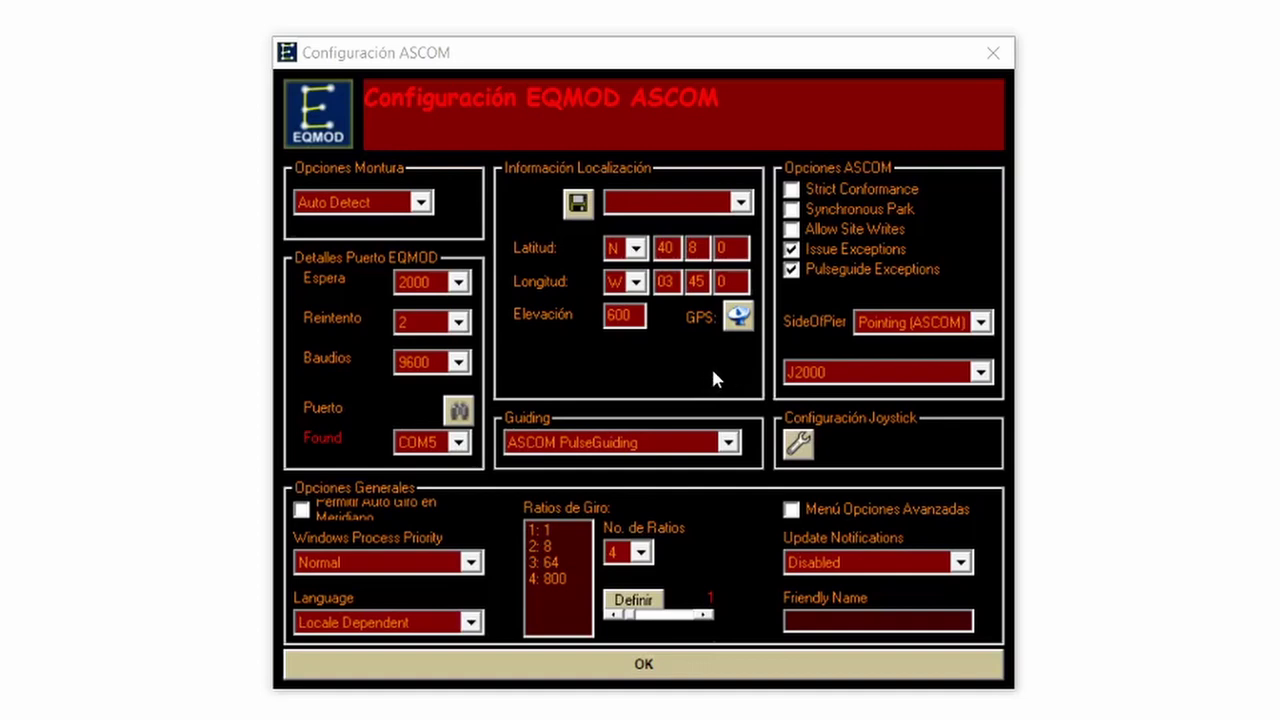
Check the GPS and coordinate options in the location information, and choose the Ejemplo site preset
click(738, 316)
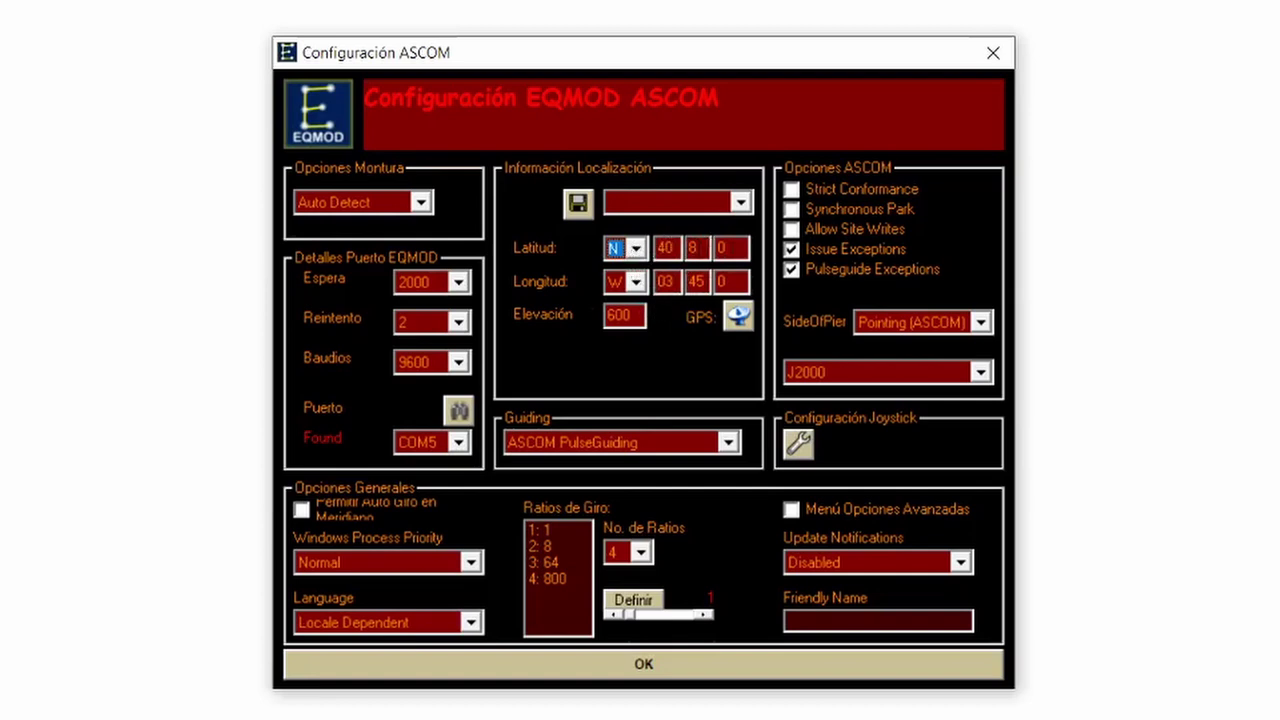
click(632, 284)
click(739, 203)
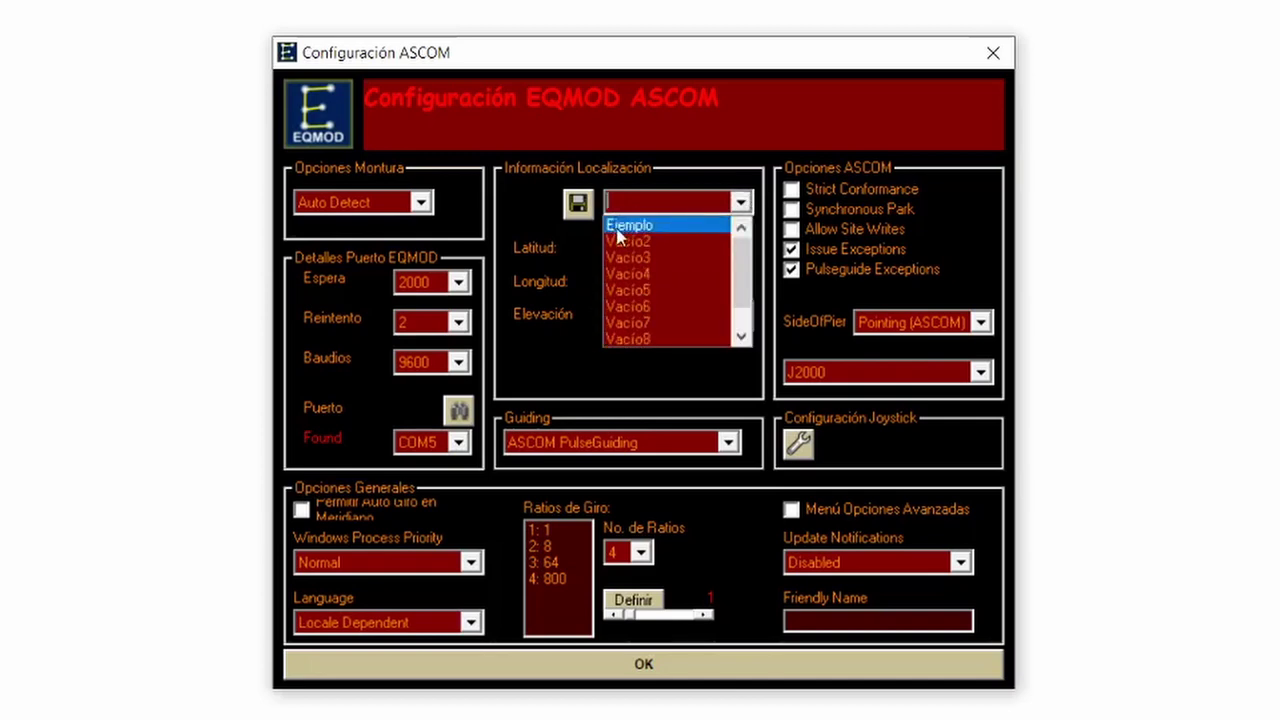
scroll(660, 276, down, 1)
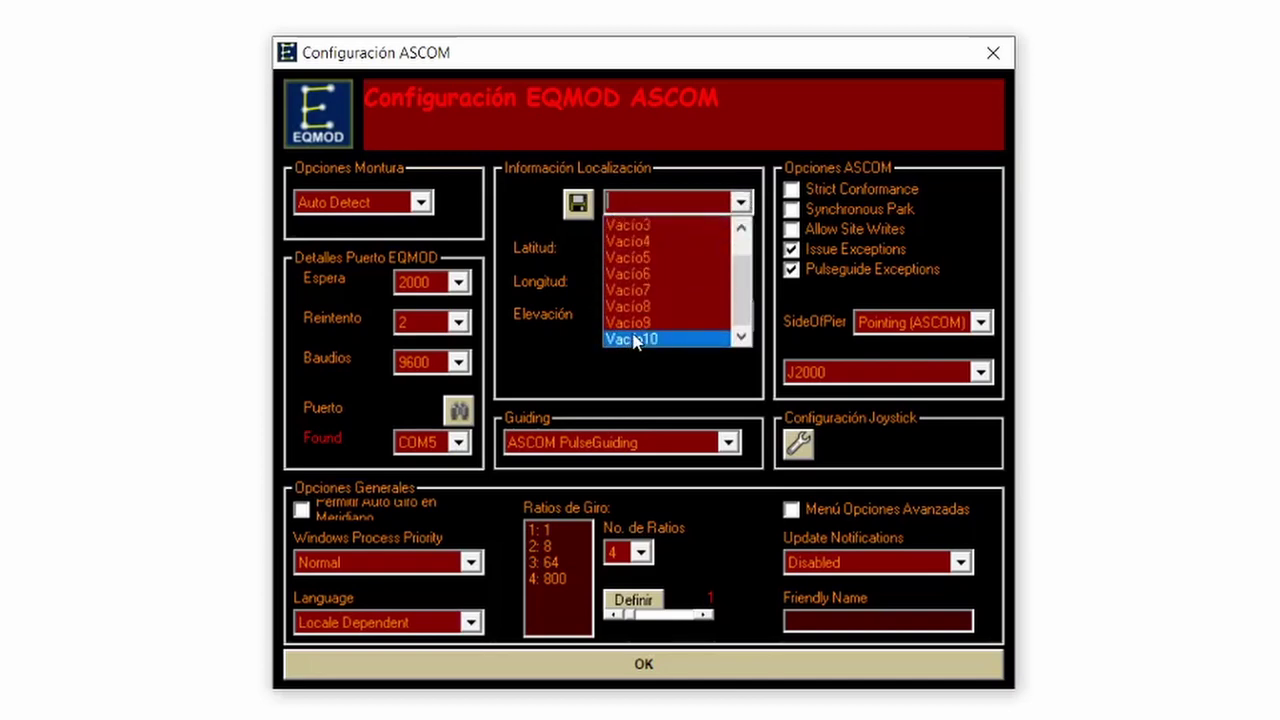
scroll(635, 340, up, 1)
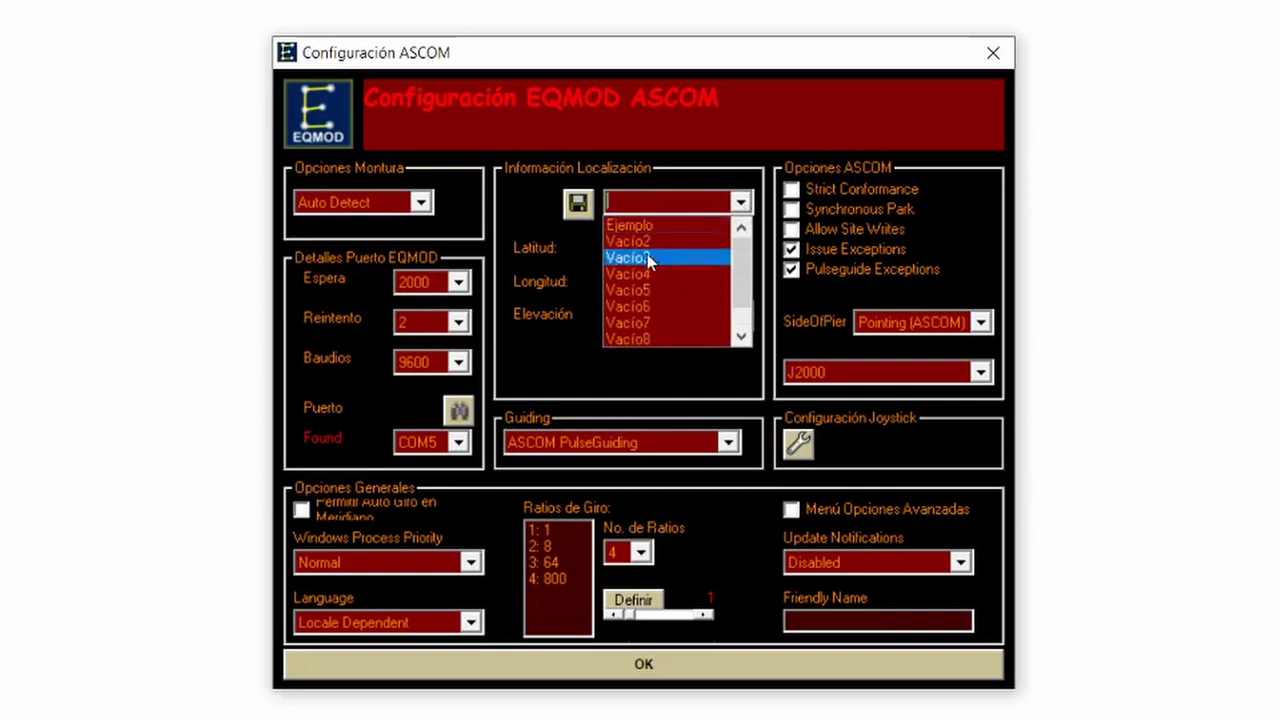
scroll(645, 285, down, 2)
scroll(643, 309, up, 2)
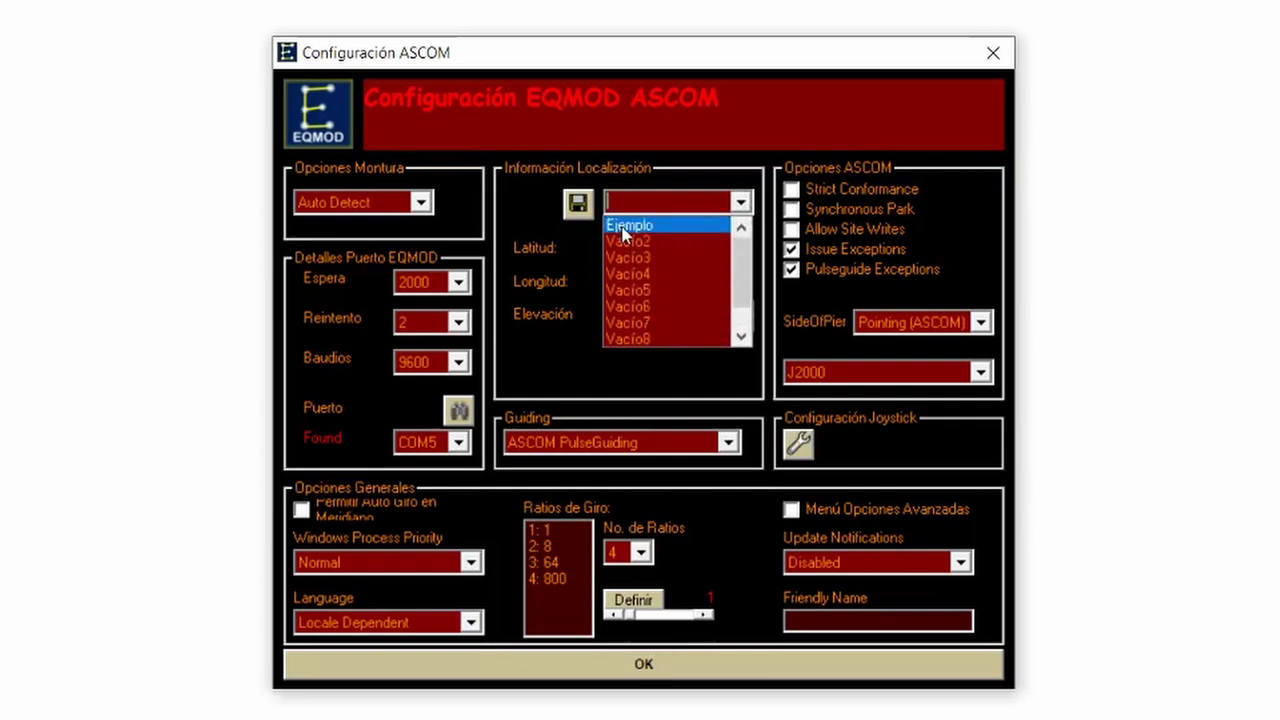
click(625, 226)
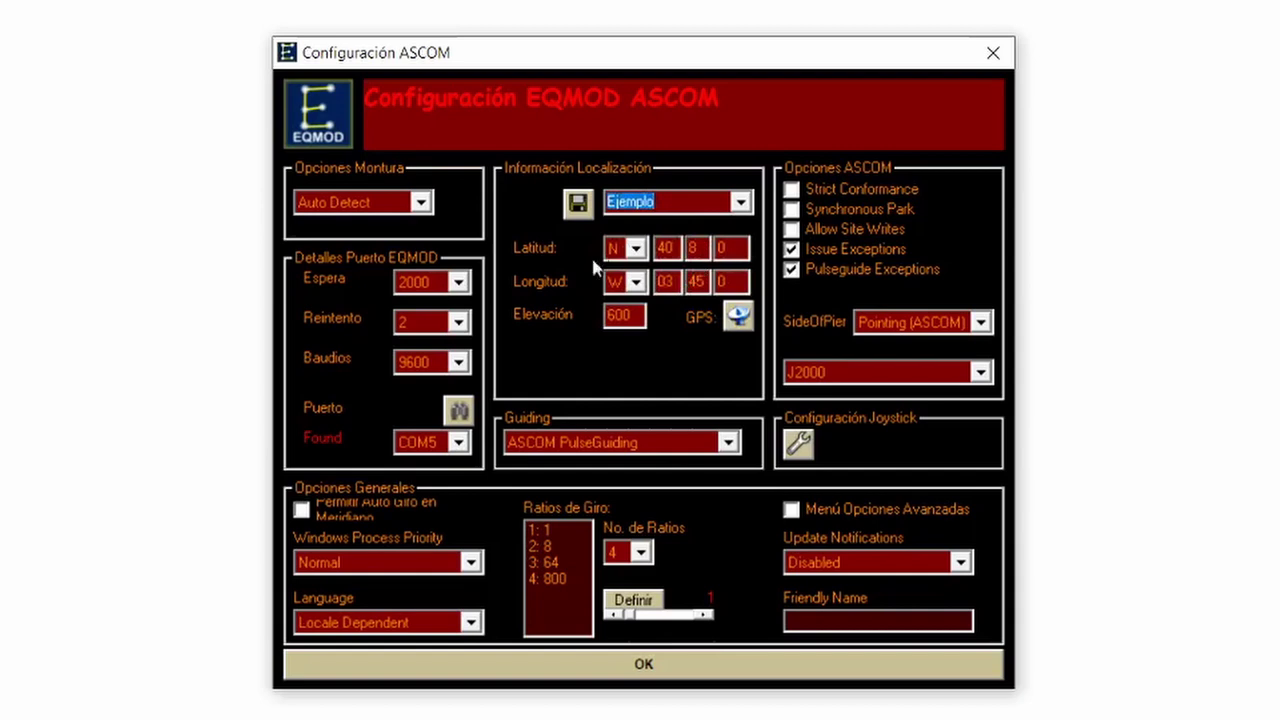
Review the remaining EQMOD options, confirm the configuration and accept EQMOD ASCOM HEQ5/6 as the ASCOM telescope
key(Tab)
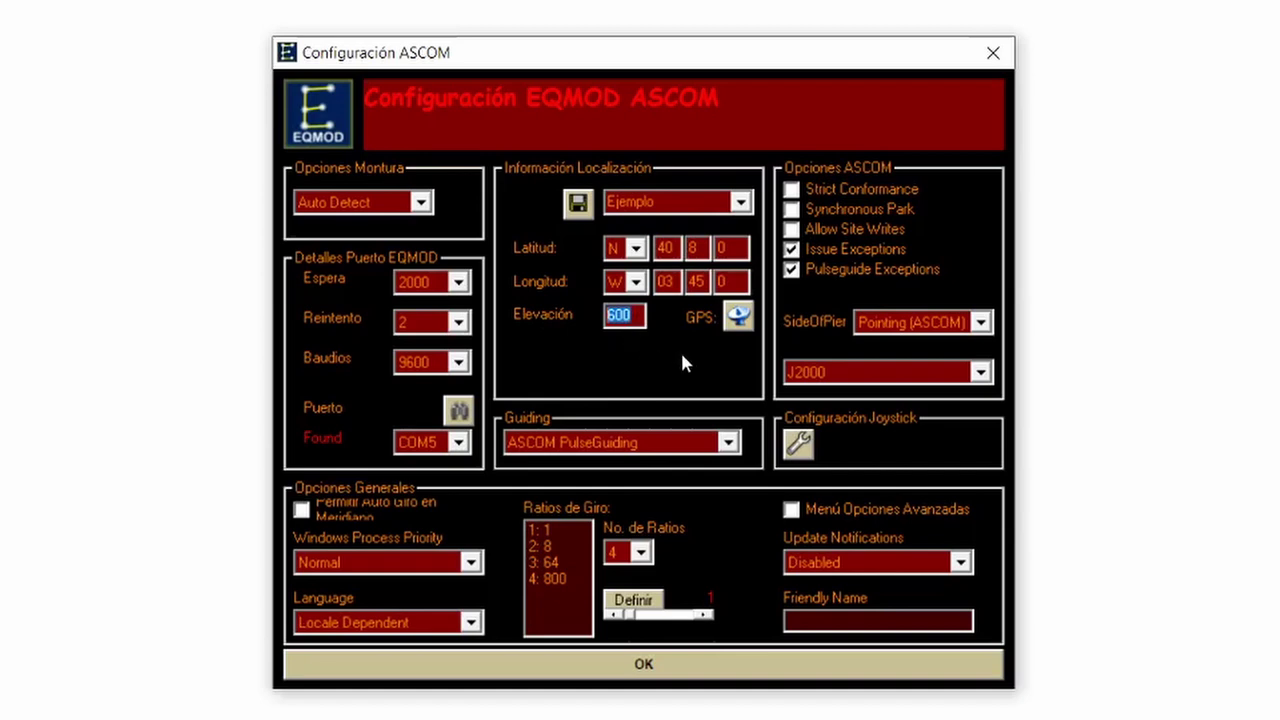
key(Tab)
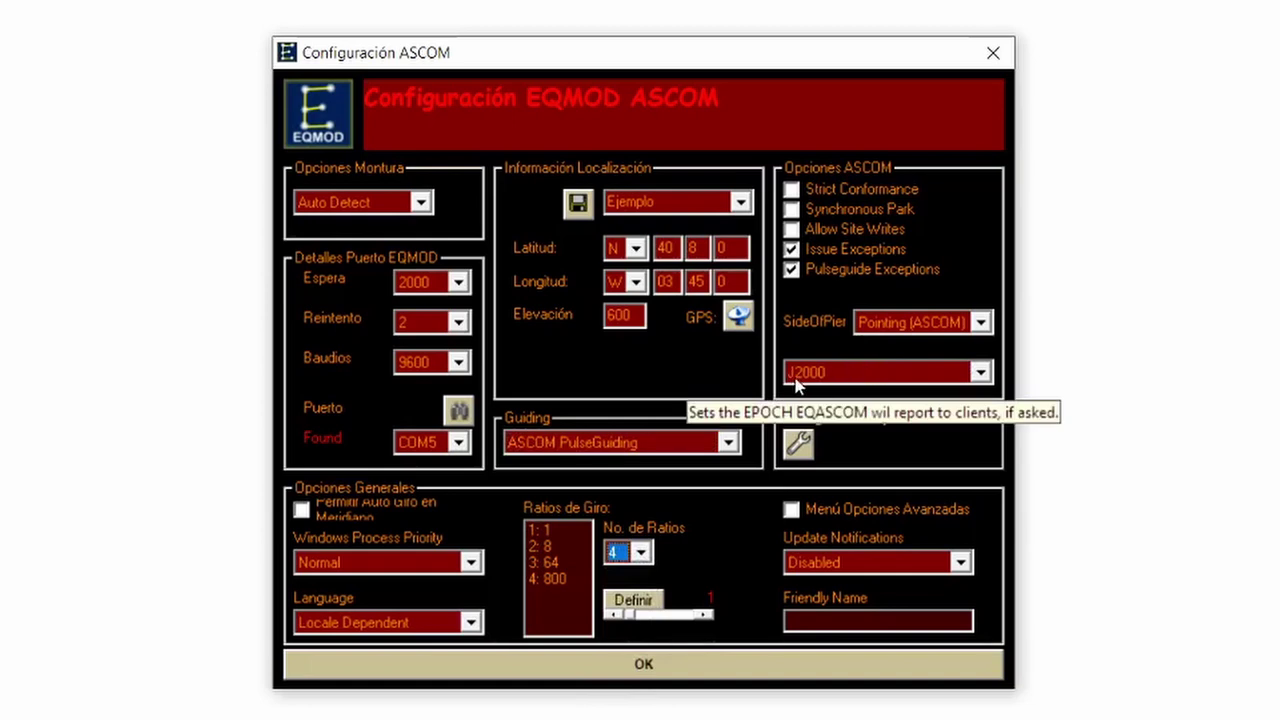
key(Tab)
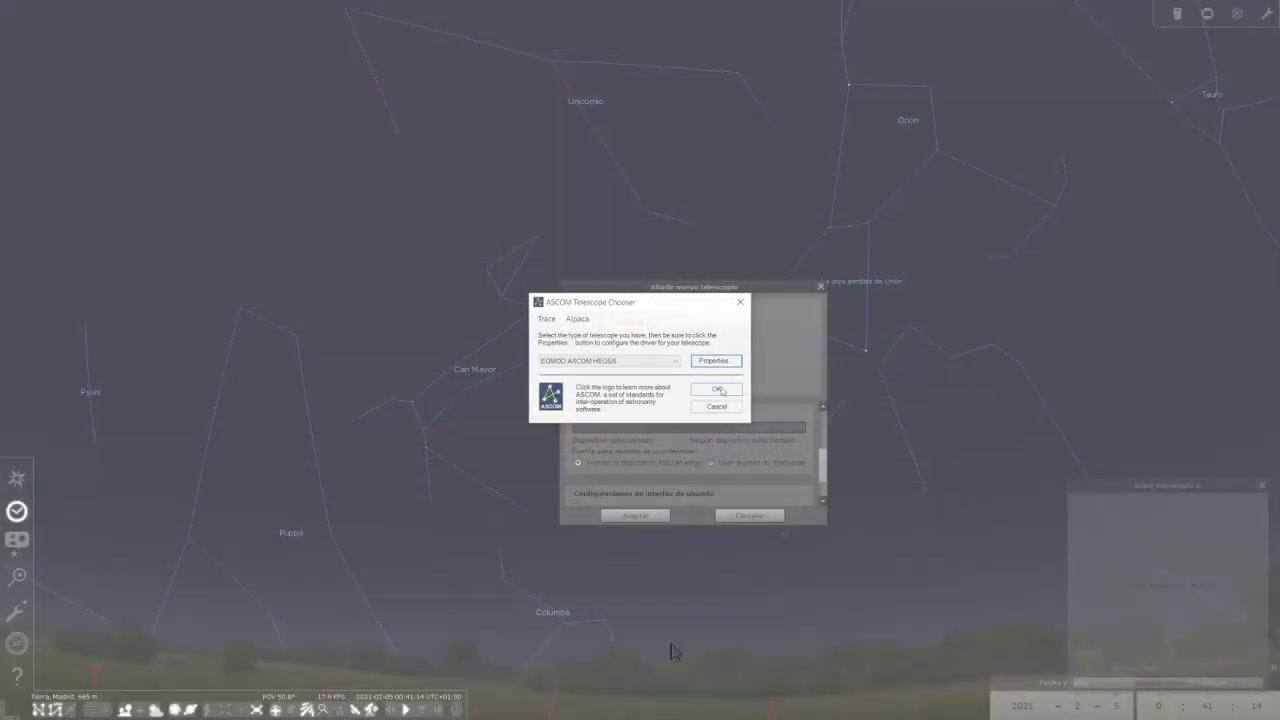
click(716, 389)
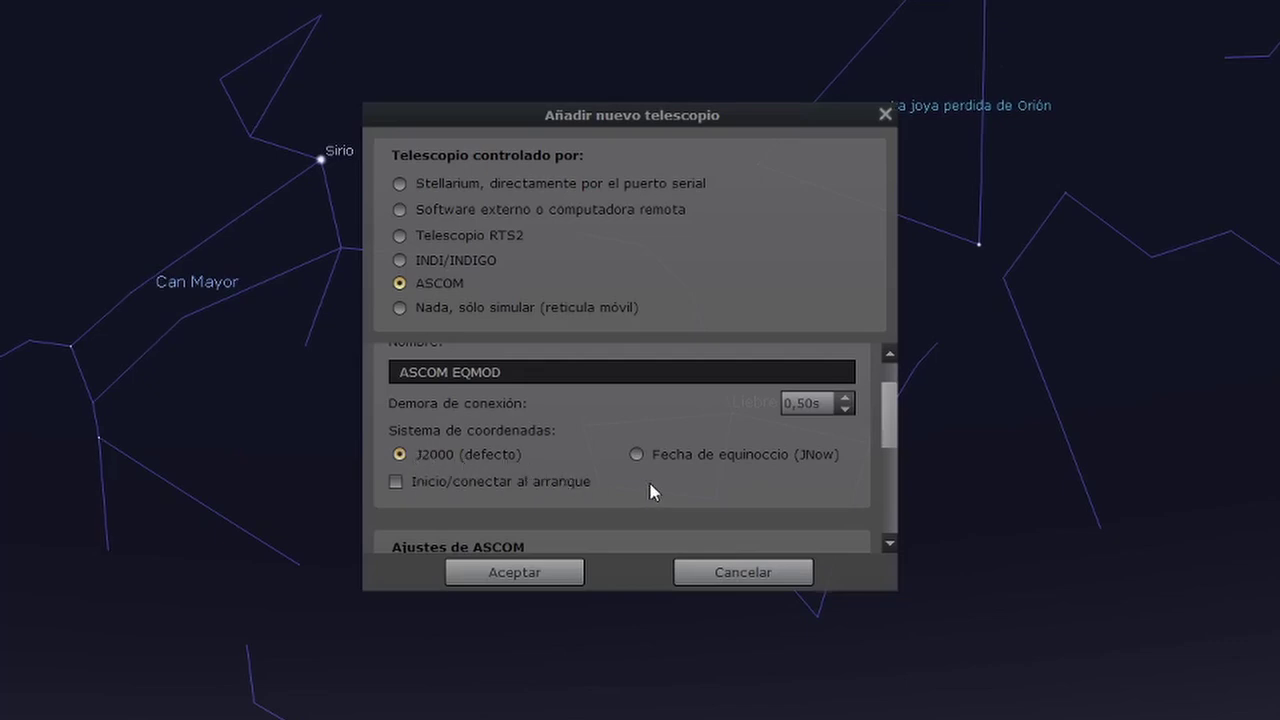
Save the new ASCOM EQMOD telescope and connect to it from the list of controlled telescopes
scroll(651, 491, down, 5)
click(517, 577)
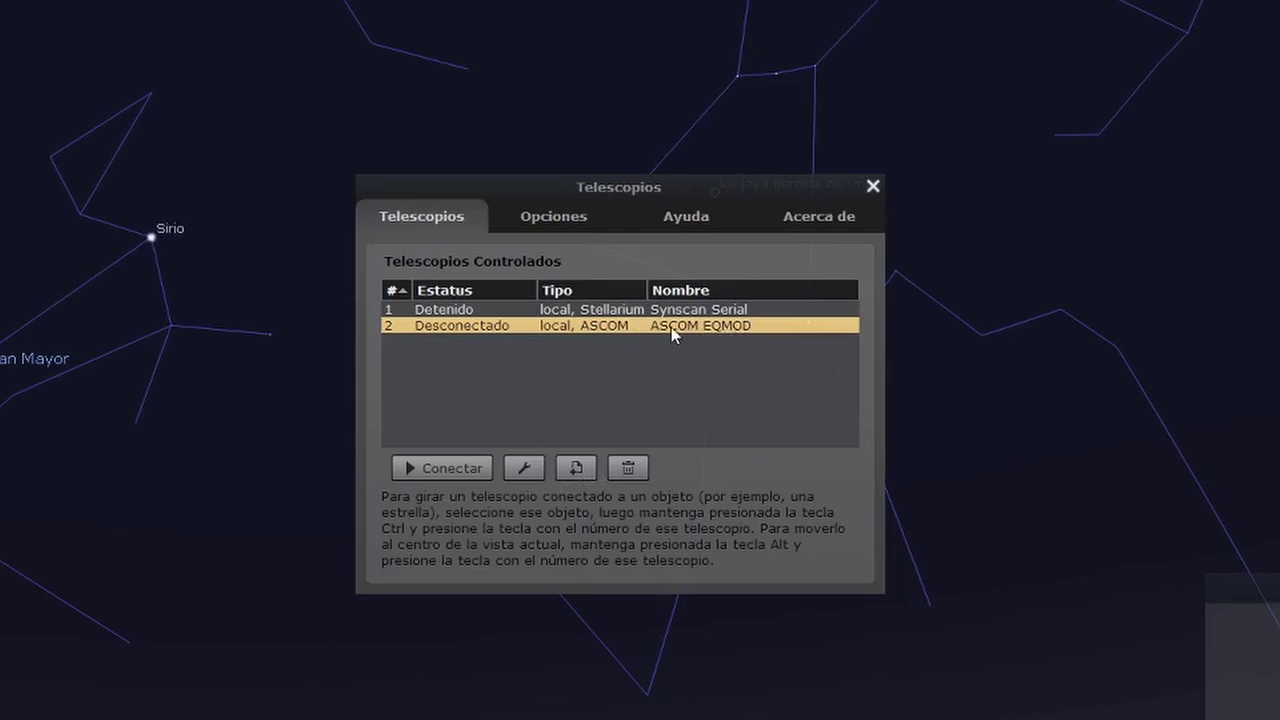
click(432, 468)
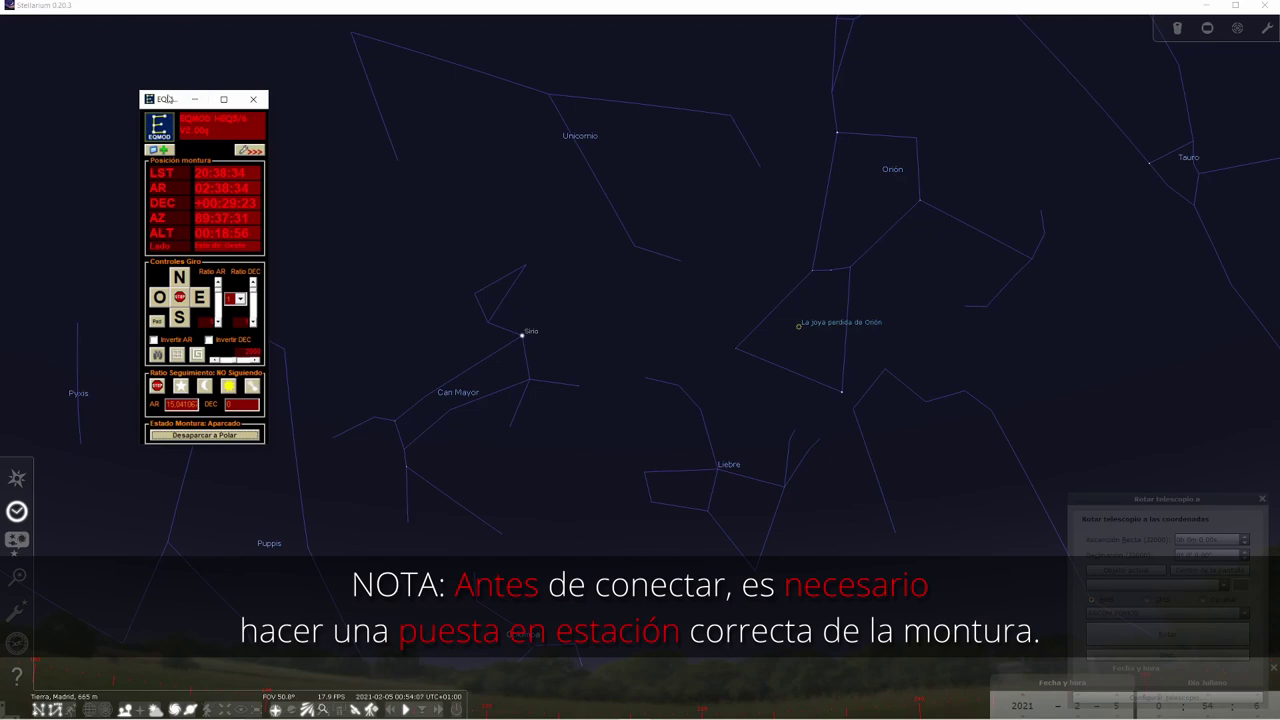
Move the EQMOD window aside and examine the available park and unpark modes in its expanded settings
drag(168, 99, 137, 208)
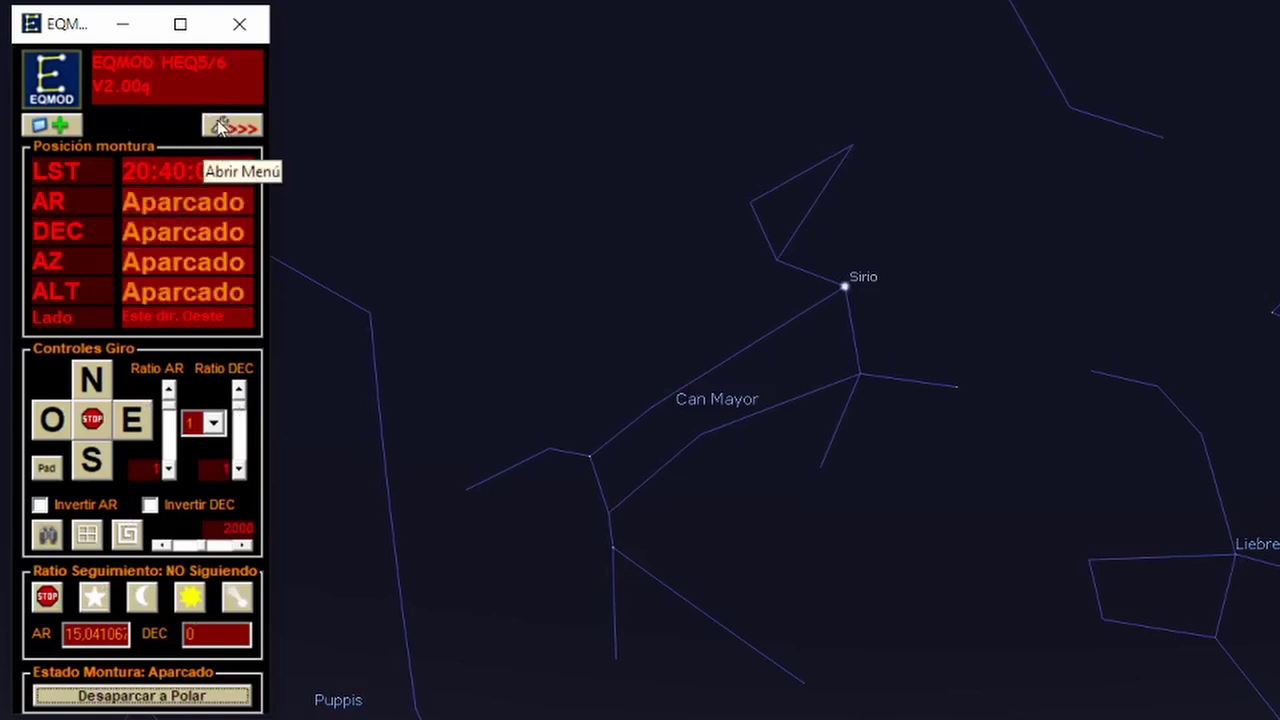
click(248, 131)
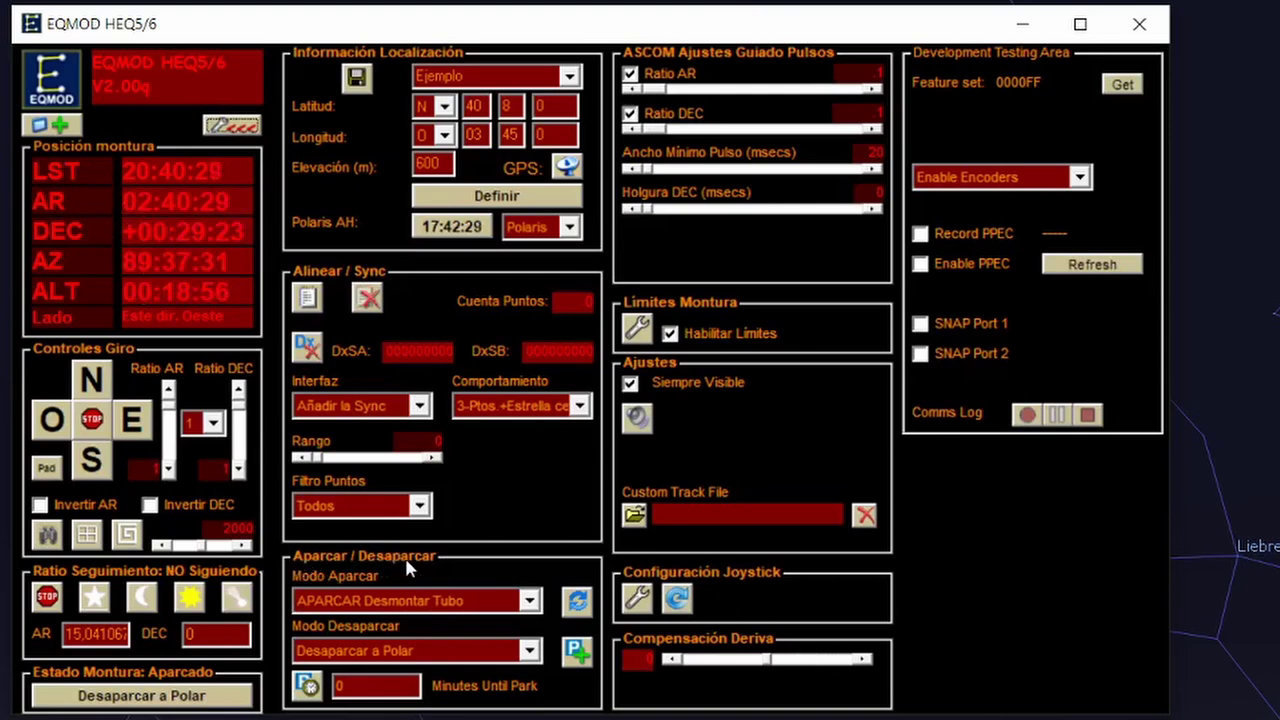
click(530, 600)
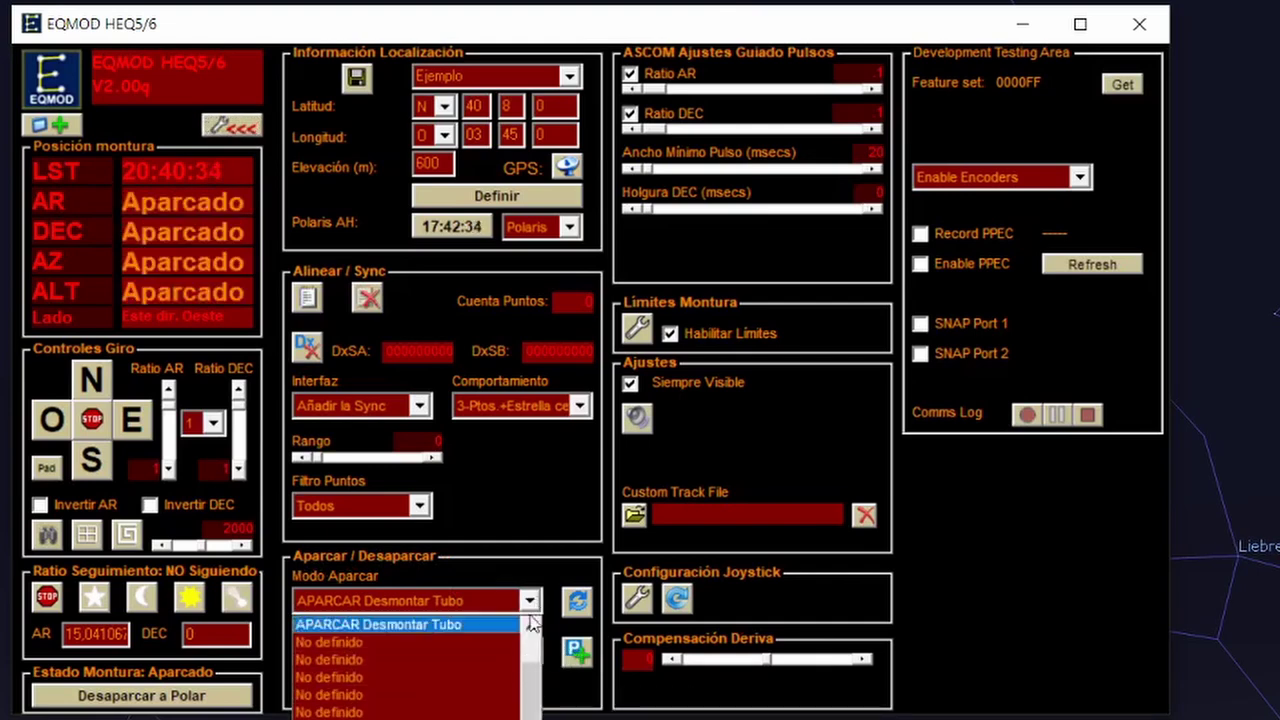
scroll(540, 678, up, 1)
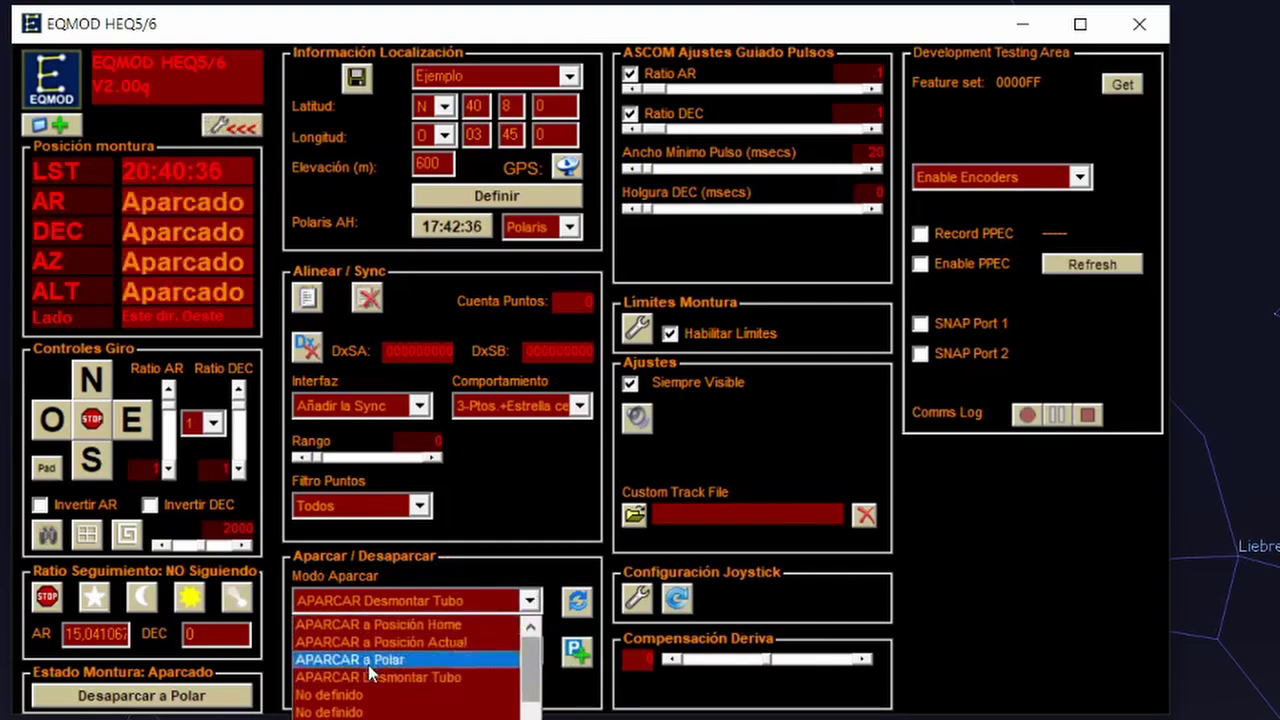
click(430, 590)
click(527, 651)
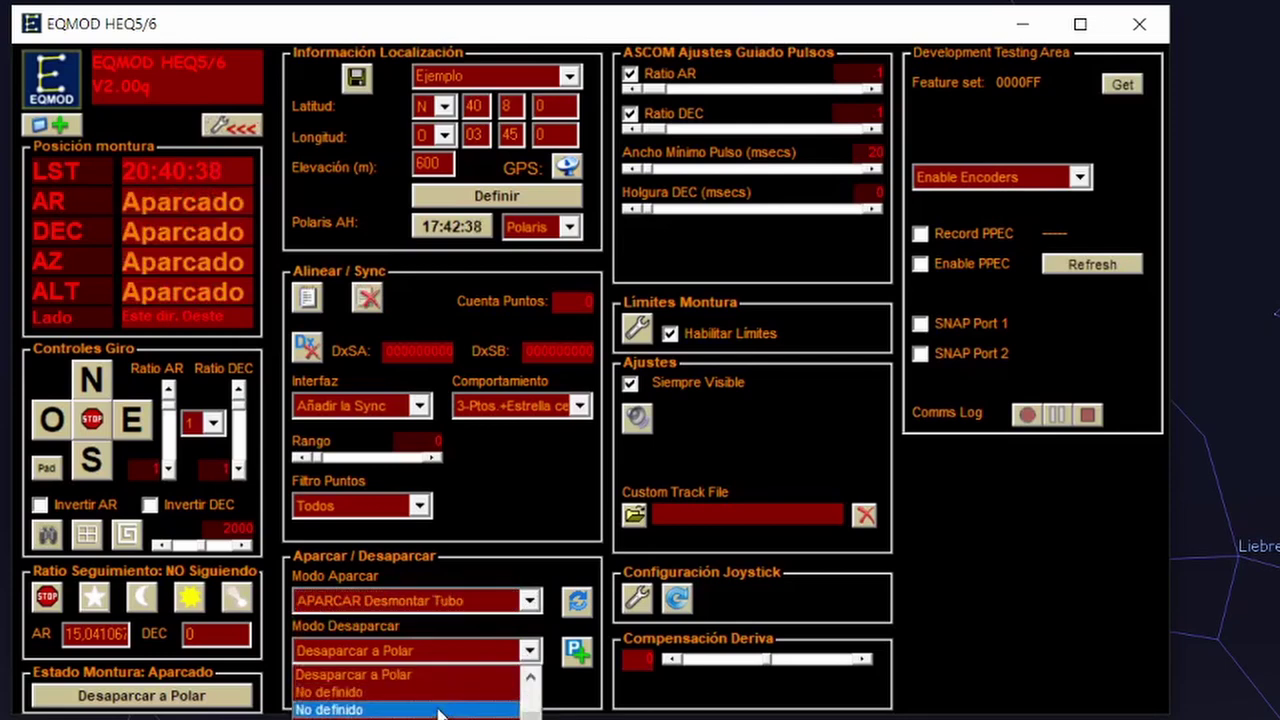
scroll(436, 712, up, 1)
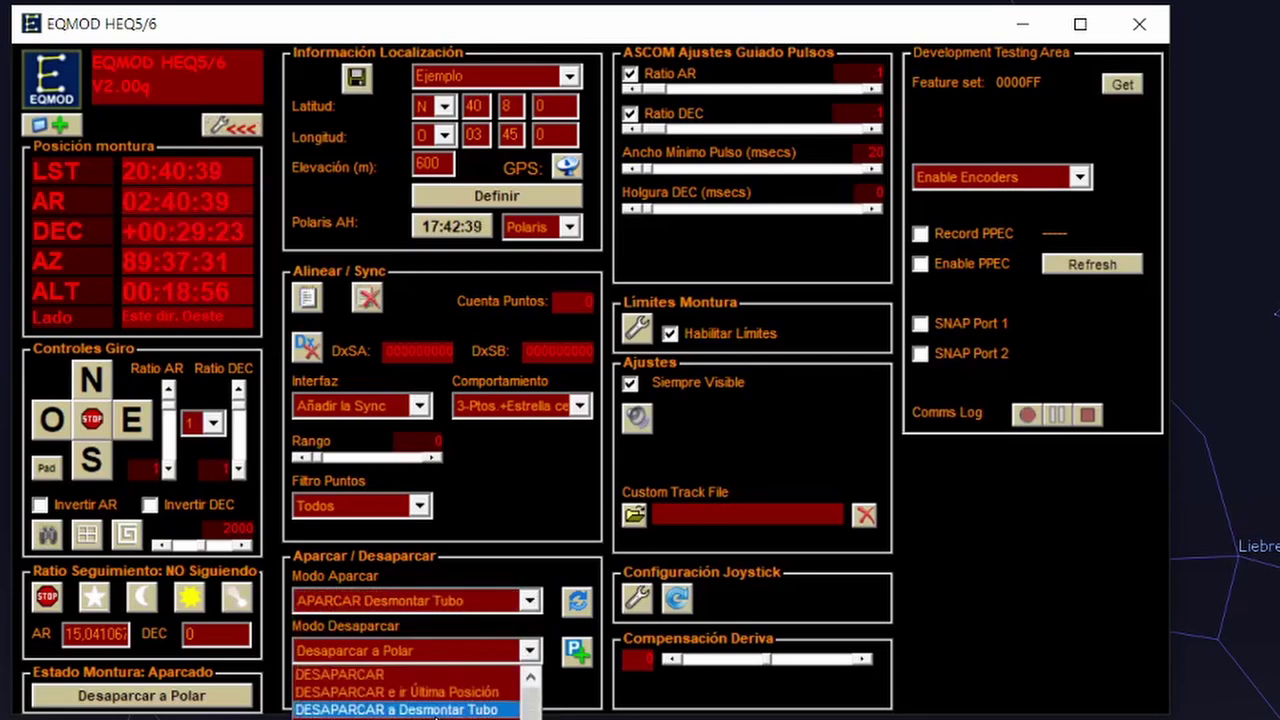
click(502, 572)
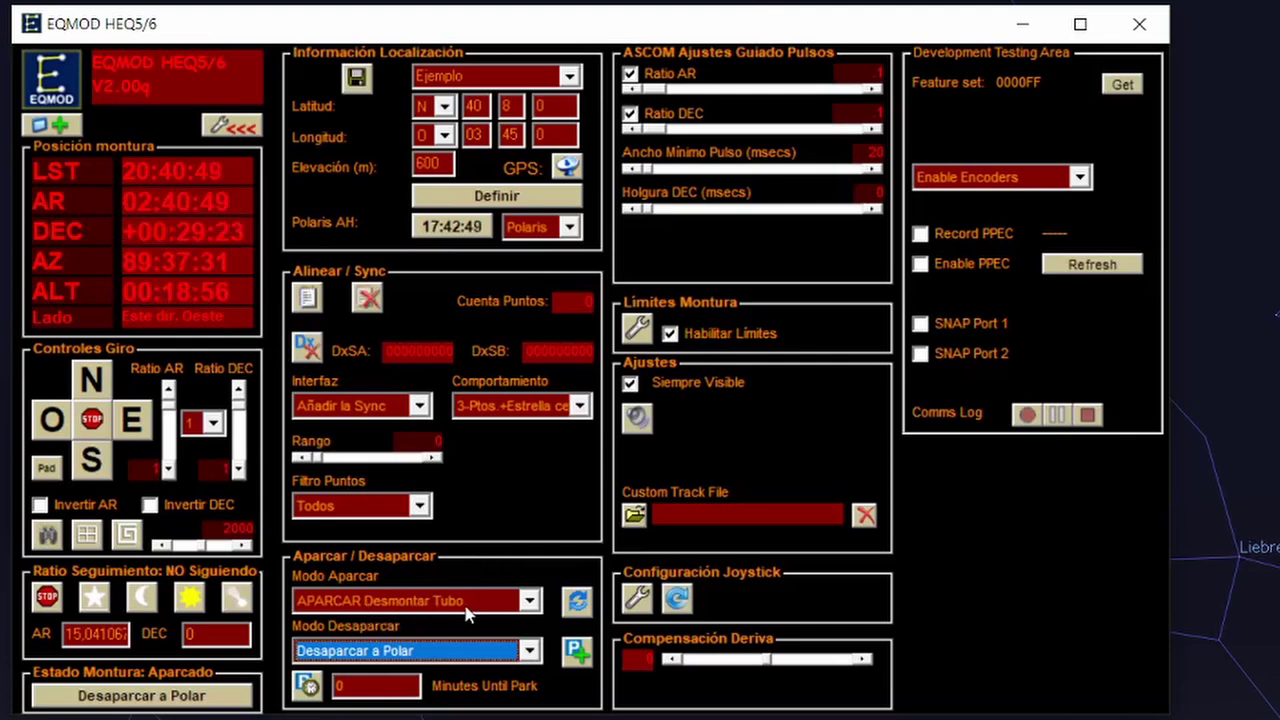
key(shift+Tab)
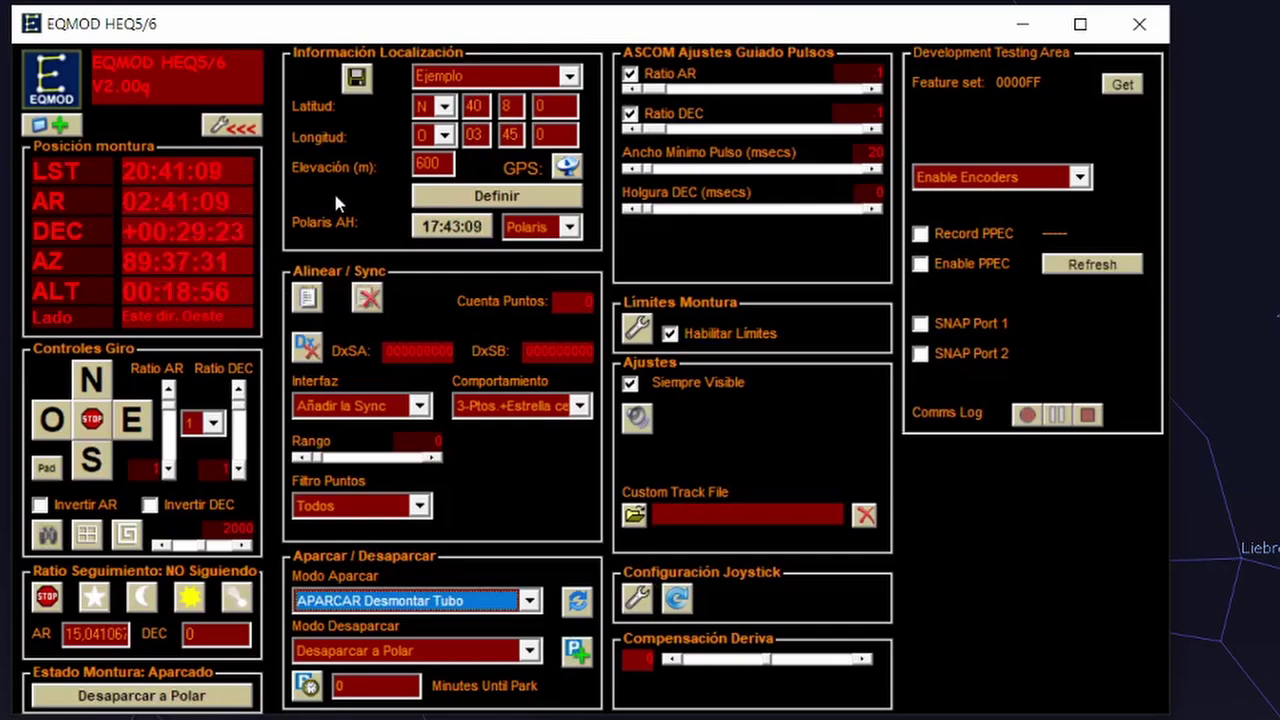
click(232, 125)
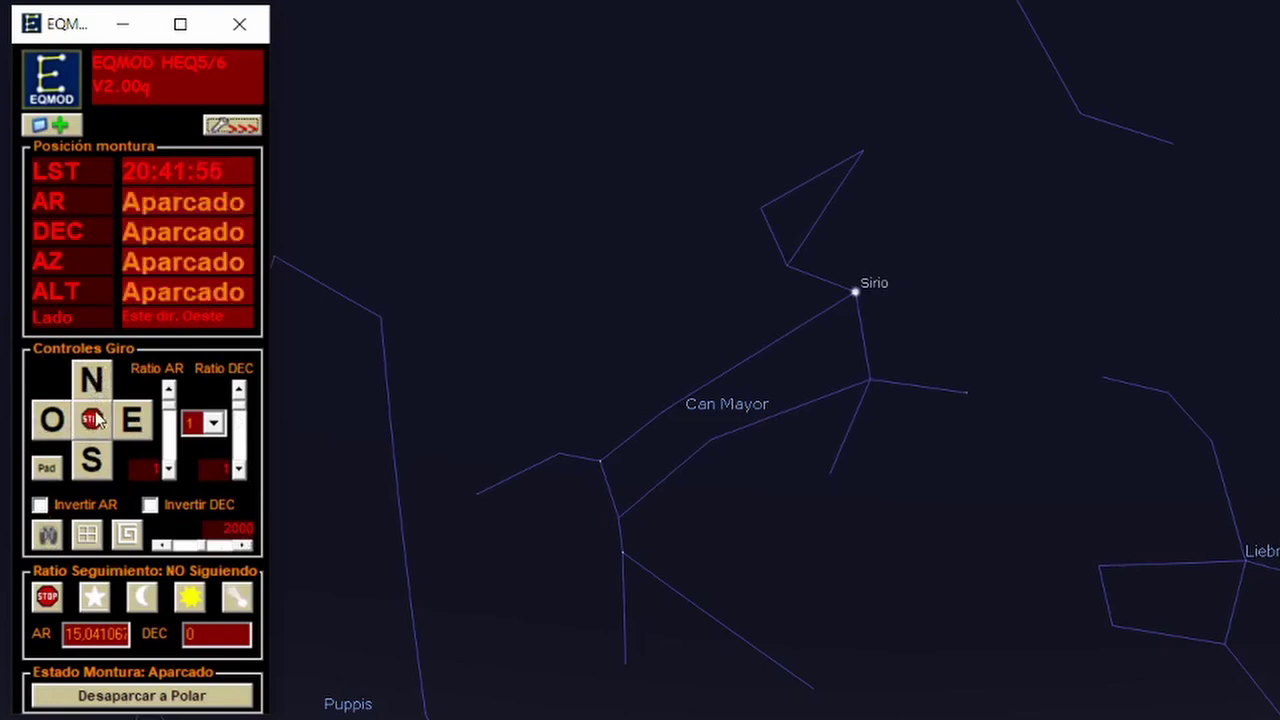
Compare the RA and DEC rates of slew presets 1, 4 and 2, returning to preset 1
click(212, 425)
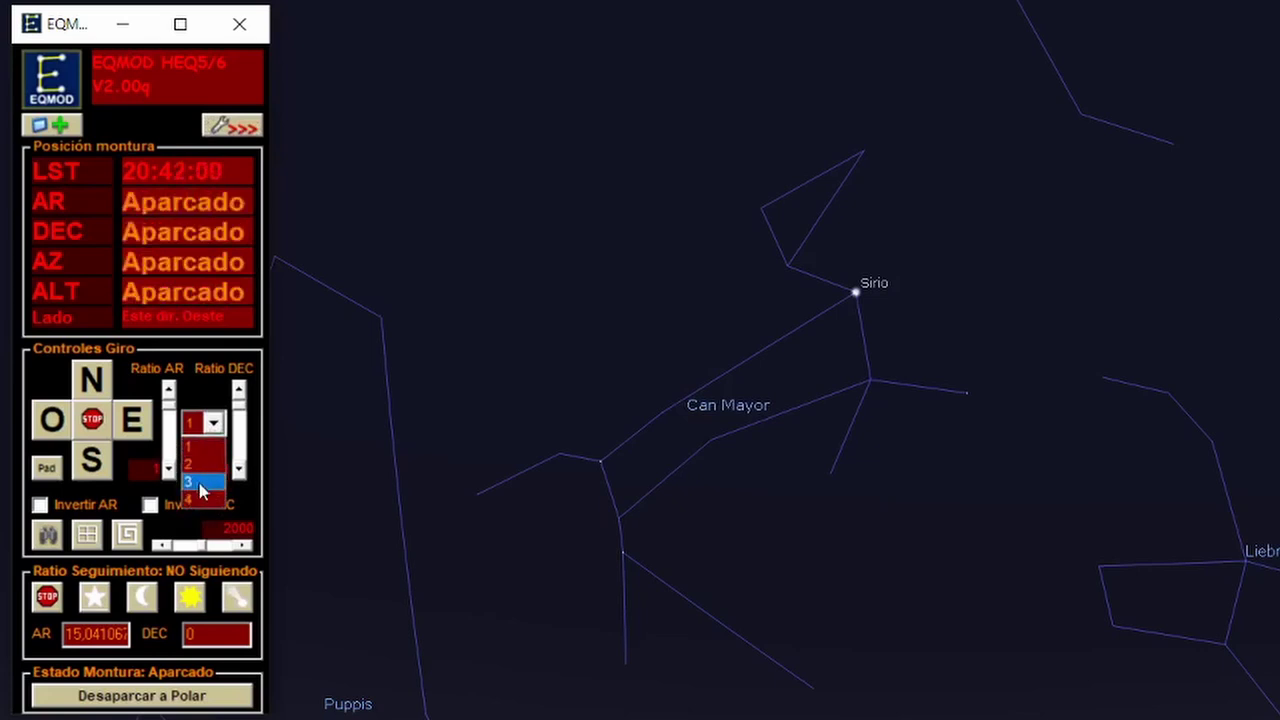
click(193, 450)
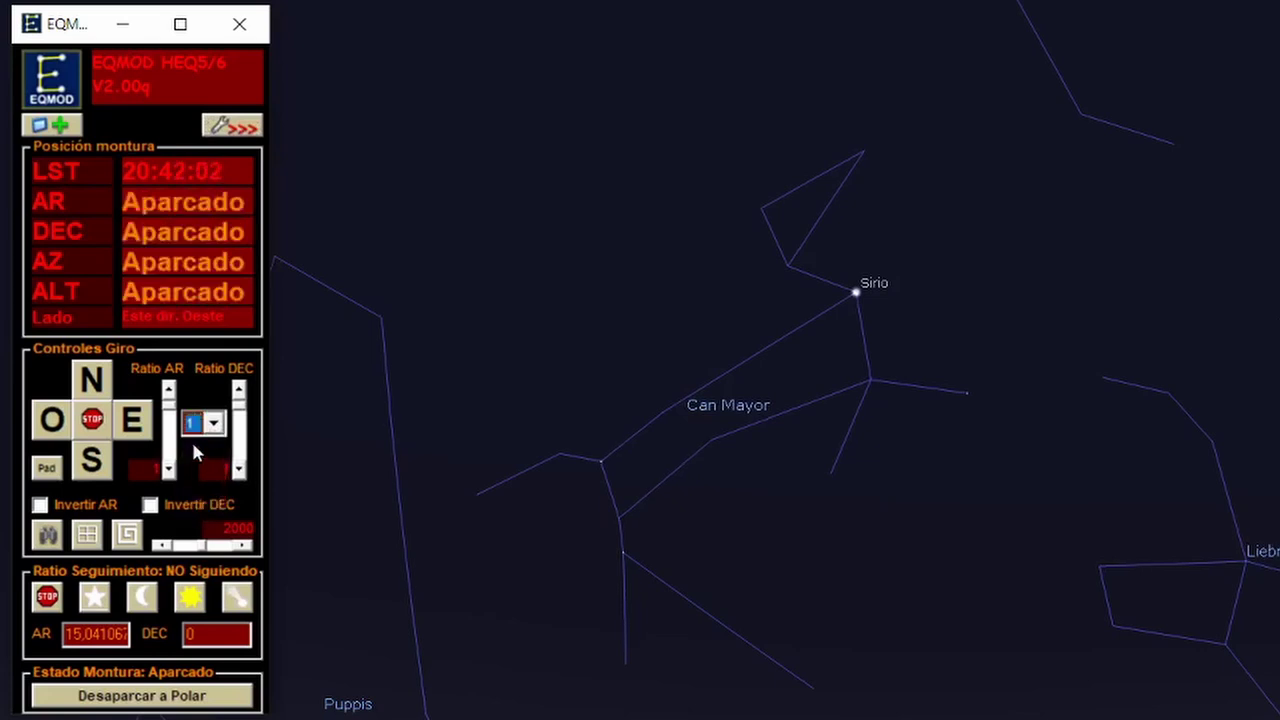
click(214, 424)
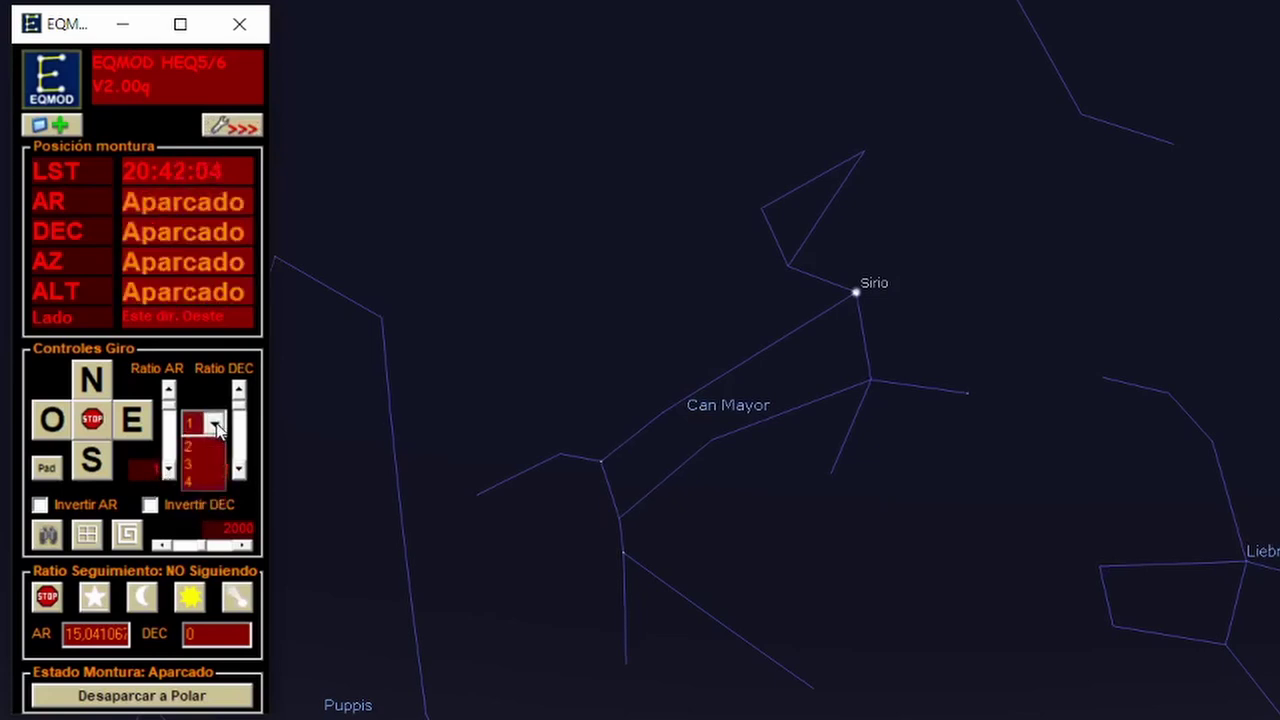
click(198, 498)
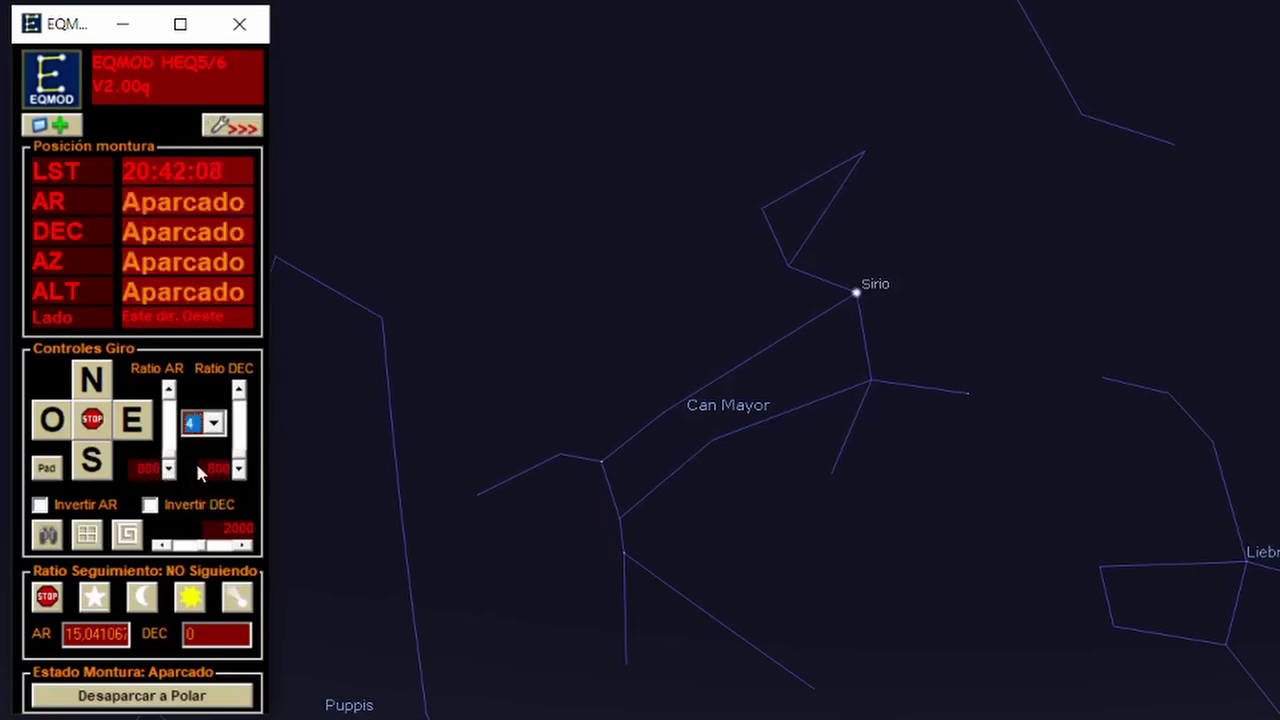
click(214, 424)
click(208, 448)
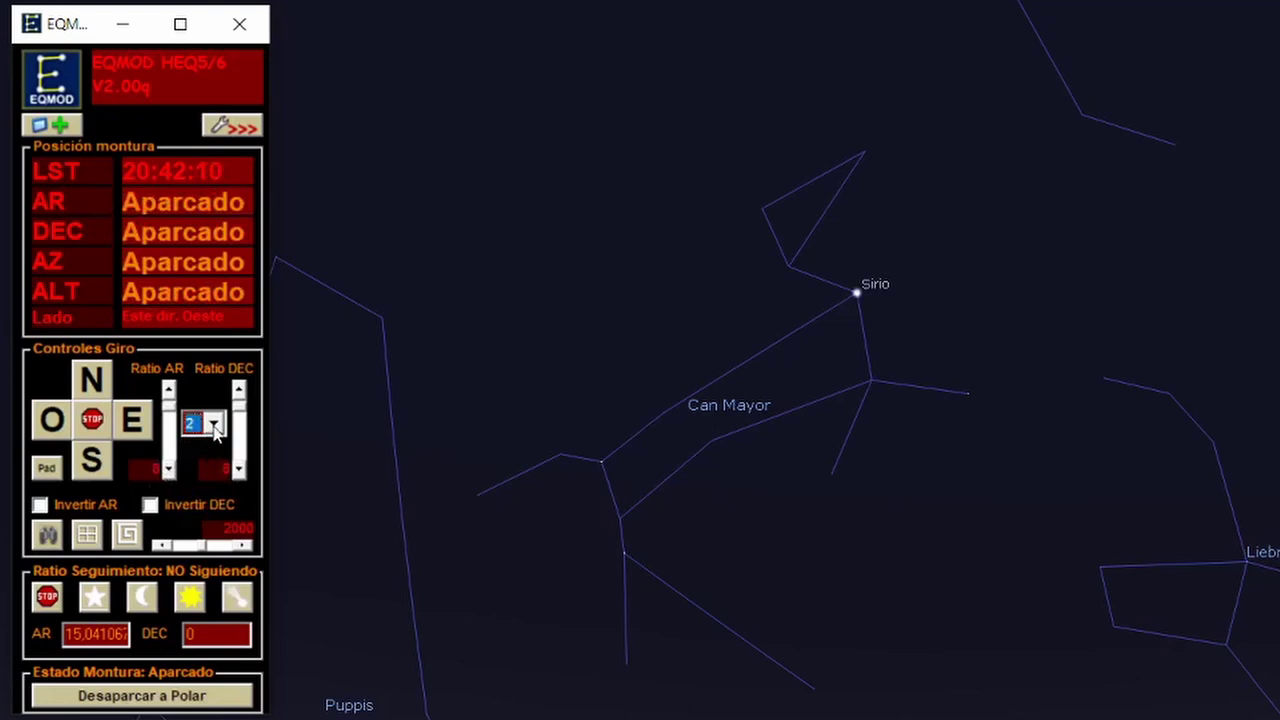
click(214, 424)
click(207, 486)
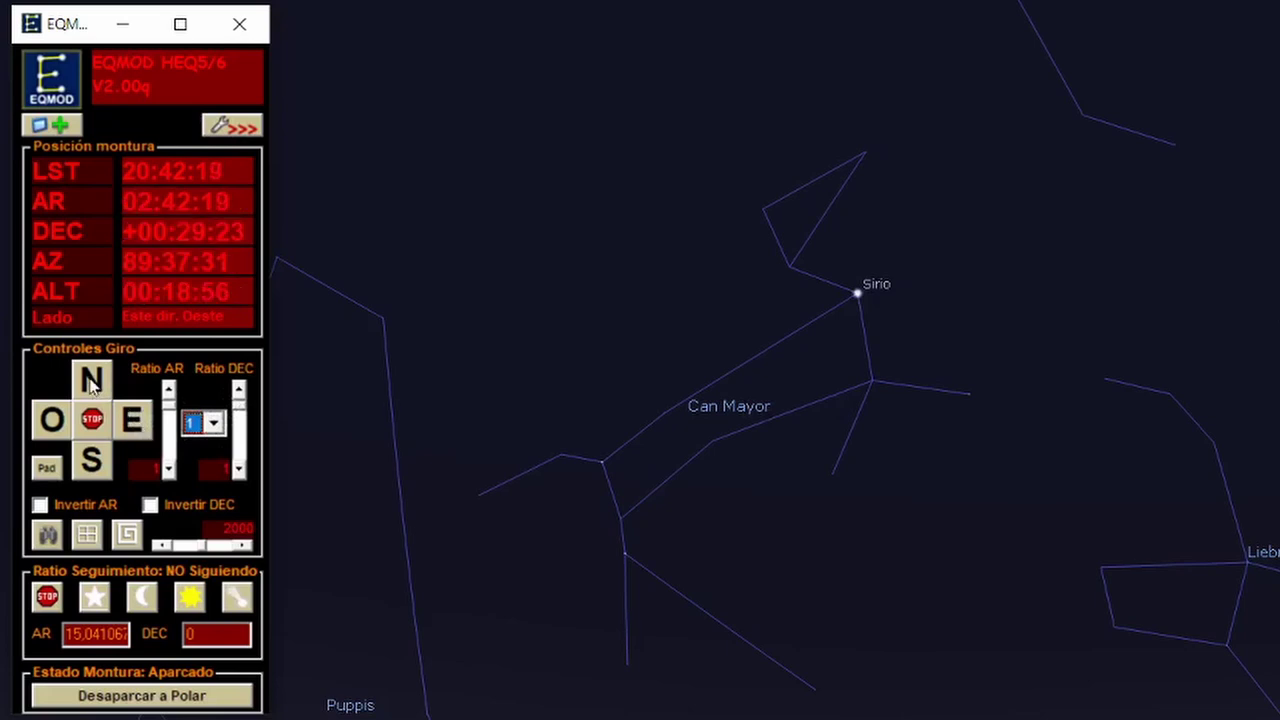
click(210, 423)
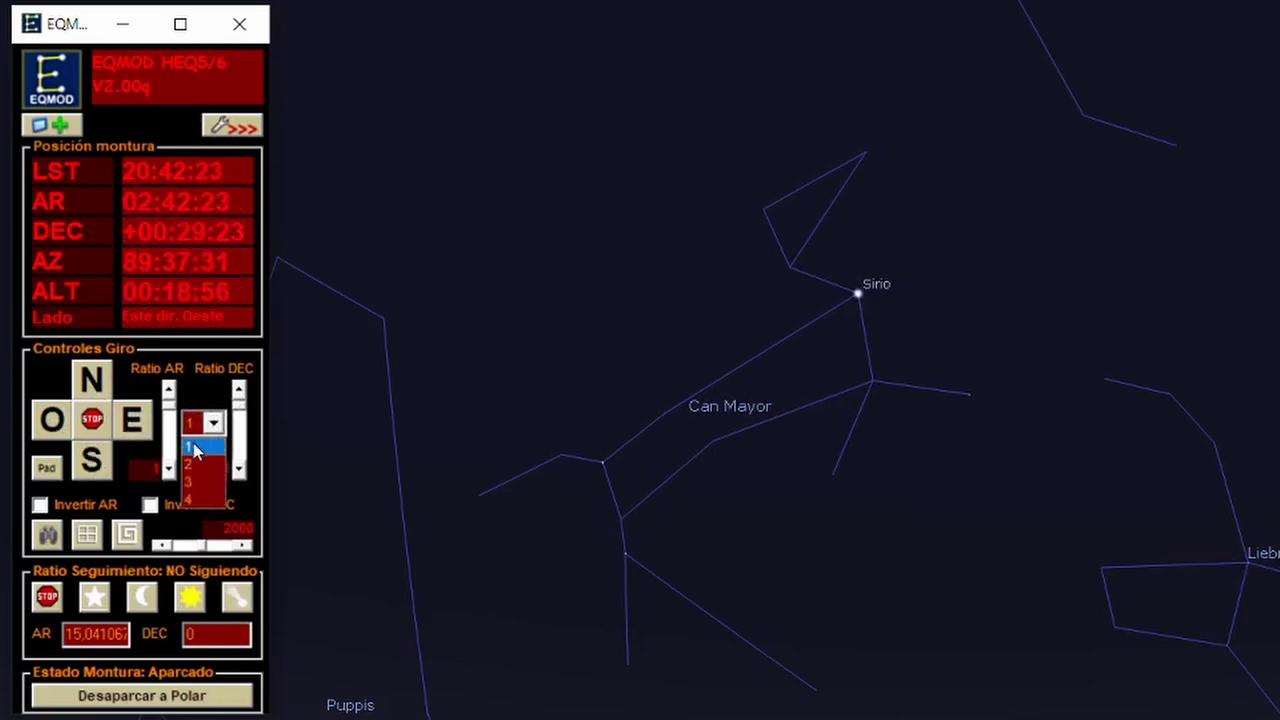